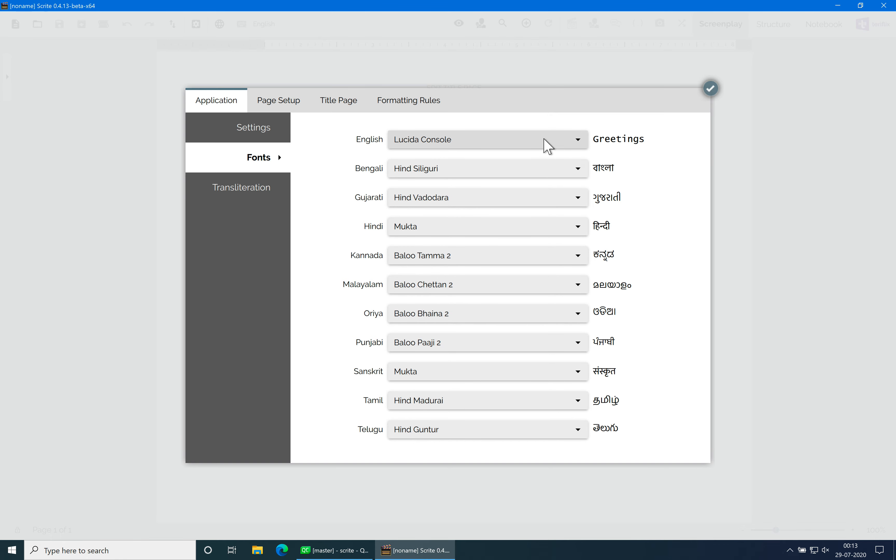
# - Try Courier Prime as the English font, and set it back to Lucida Console
pyautogui.click(547, 147)
pyautogui.click(493, 213)
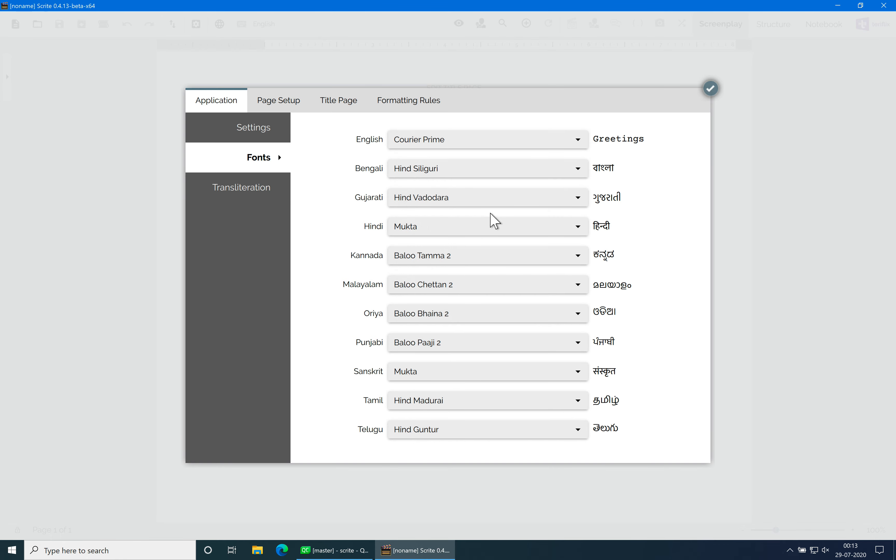
pyautogui.click(565, 145)
pyautogui.click(533, 258)
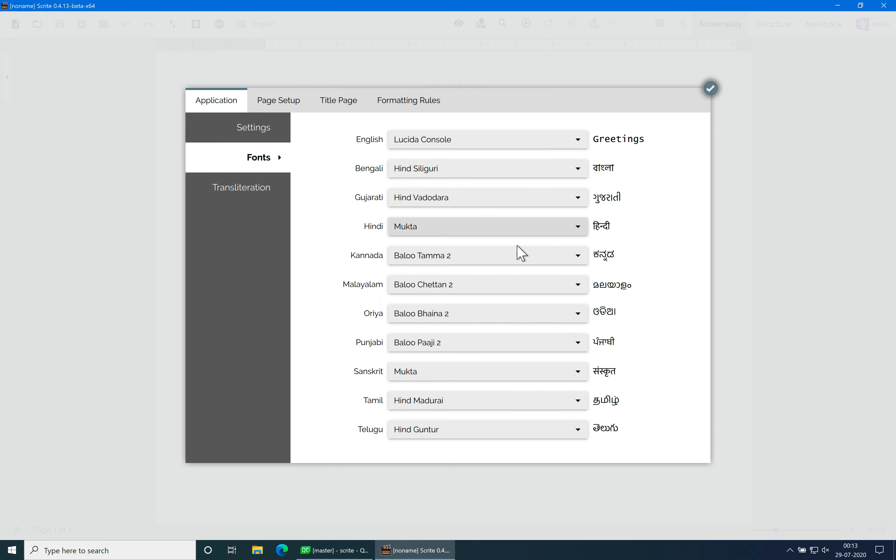
# - Set the Kannada font to Tunga and the Hindi font to Mangal, and close the settings
pyautogui.click(512, 262)
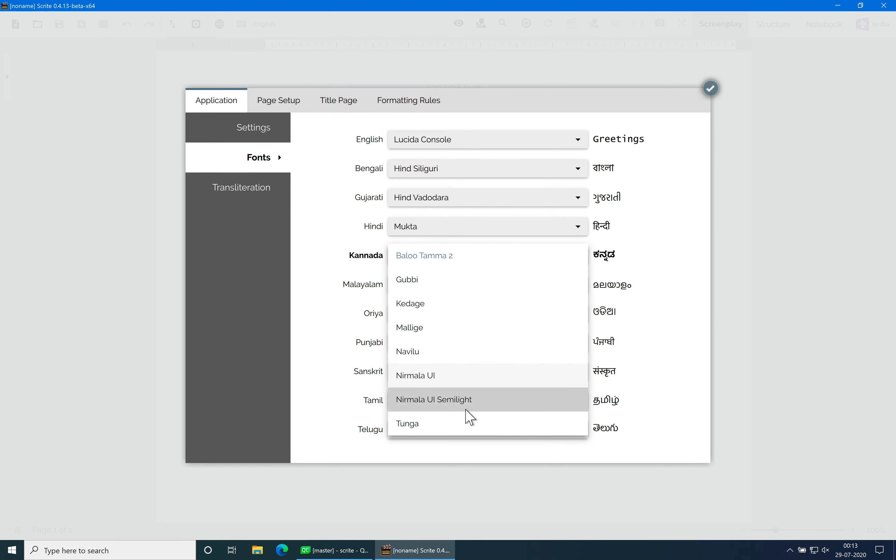
pyautogui.click(463, 424)
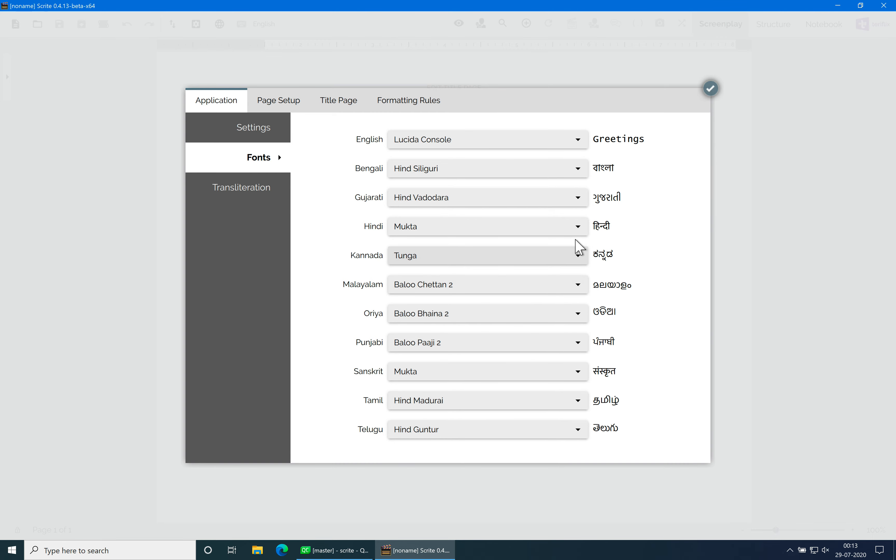
pyautogui.click(582, 233)
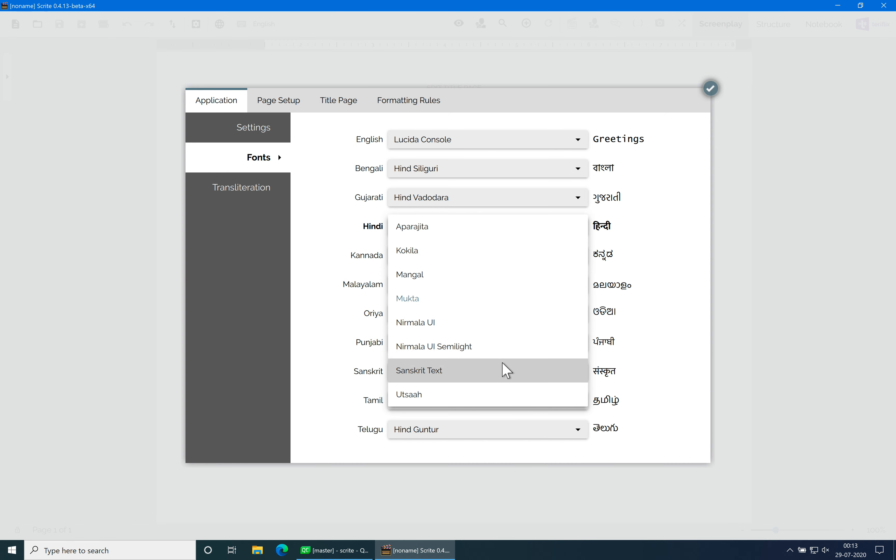
pyautogui.click(451, 280)
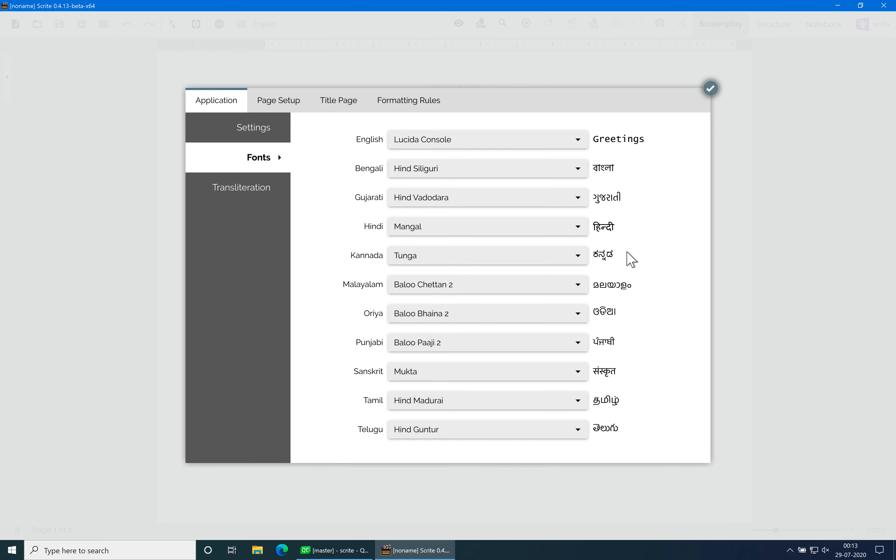
pyautogui.click(711, 93)
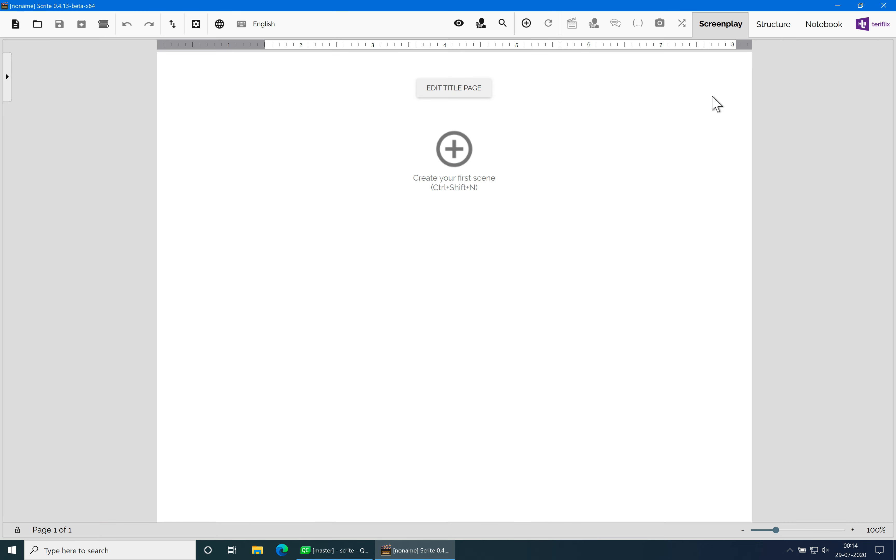
# - Create the first scene and write "This is the new font." as its opening paragraph
pyautogui.click(454, 178)
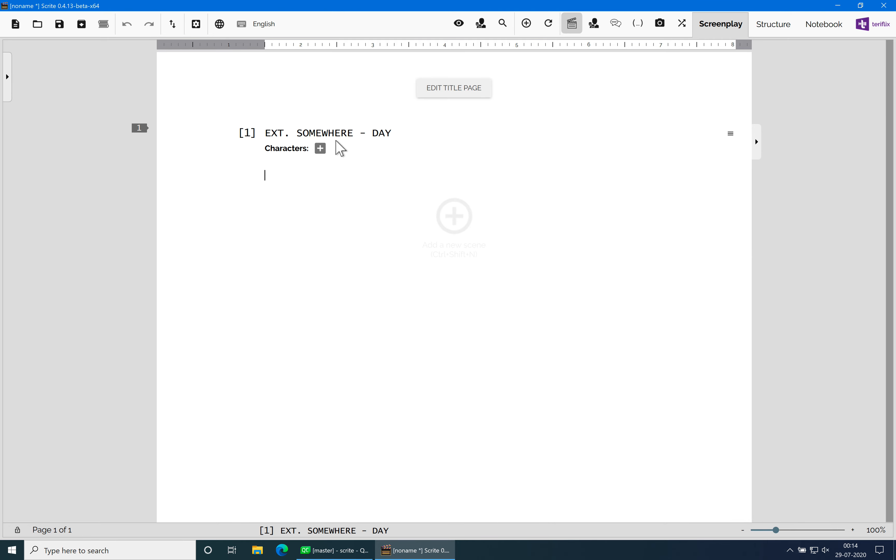
pyautogui.write('This is the new font.')
pyautogui.press('Return')
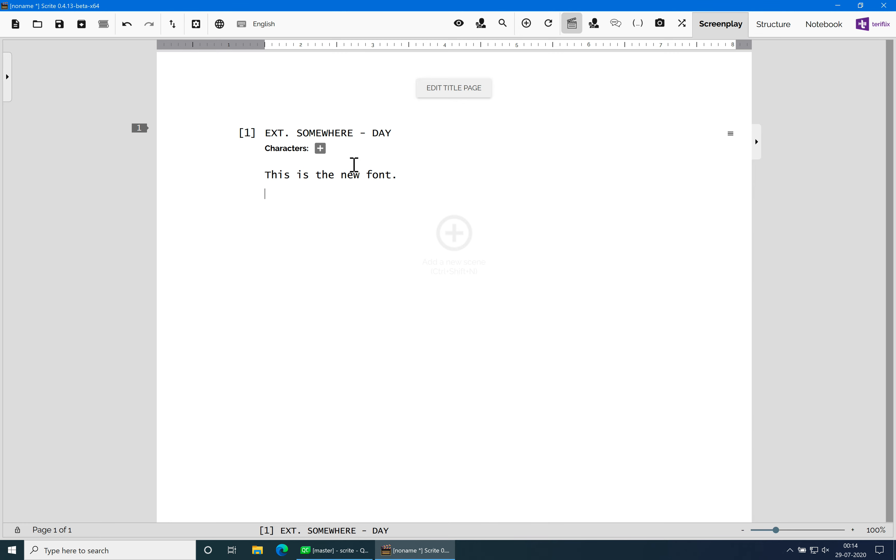
# - Switch the typing language to Hindi and write "हिन्दि" as the scene's second paragraph
pyautogui.click(195, 24)
pyautogui.click(196, 24)
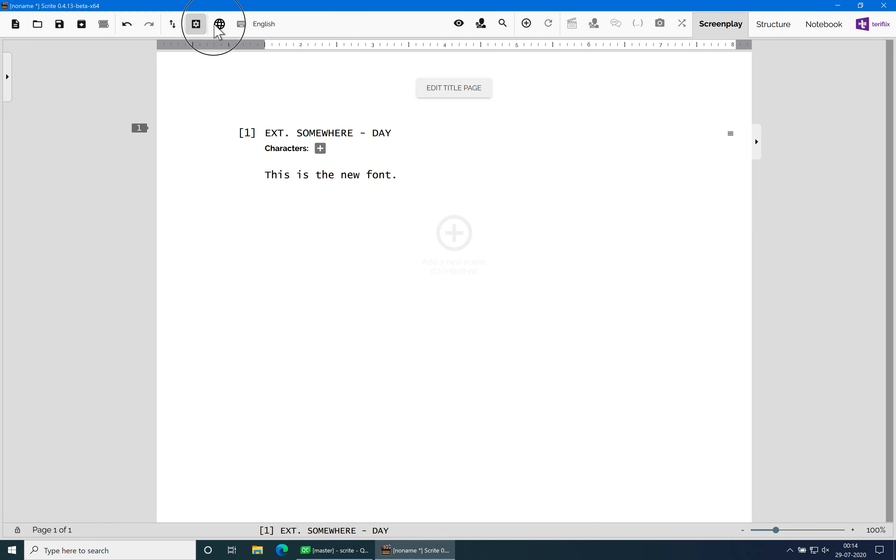
pyautogui.click(220, 24)
pyautogui.click(237, 123)
pyautogui.click(289, 210)
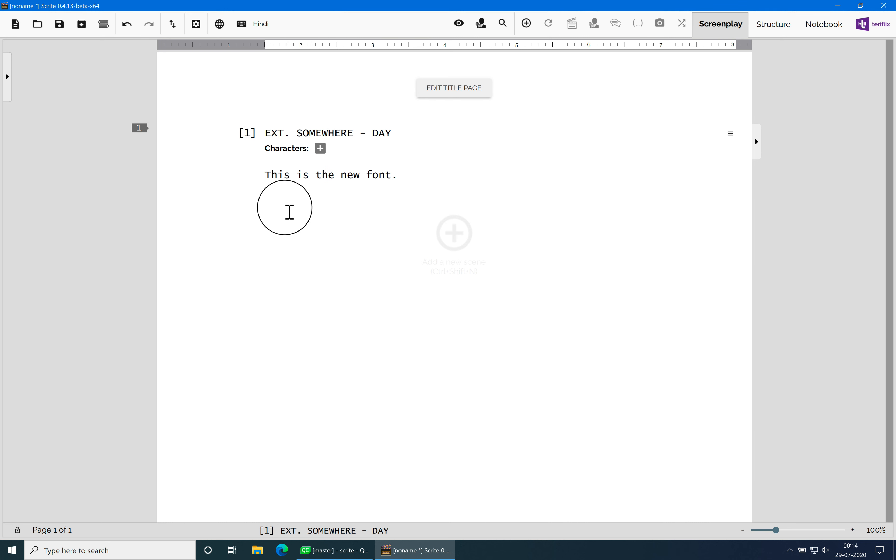
pyautogui.write('hindi')
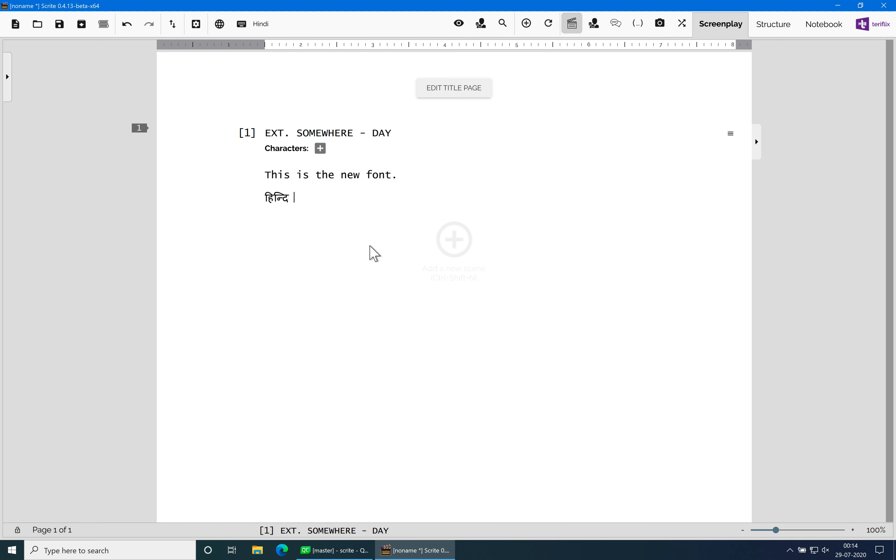
pyautogui.press('Return')
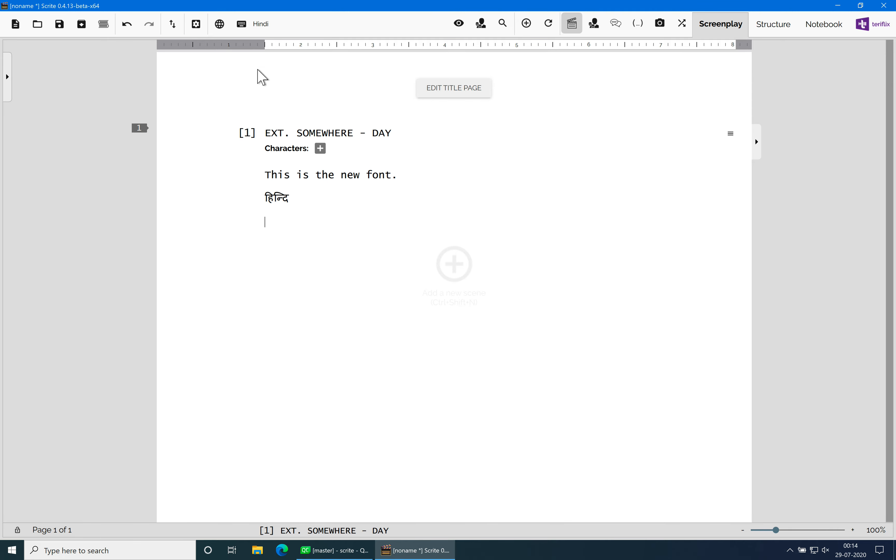
# - Switch the typing language to Kannada and write "ಕನ್ನಡ" as the scene's third paragraph
pyautogui.click(215, 26)
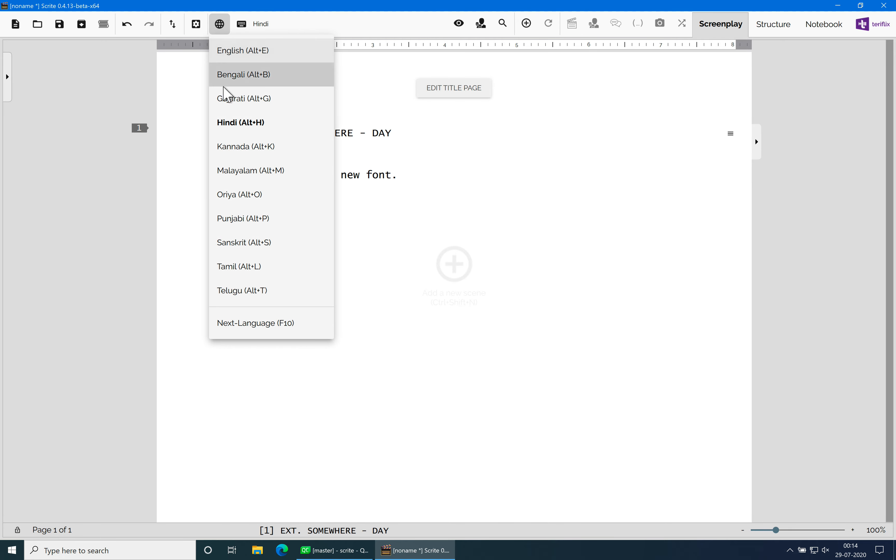
pyautogui.click(234, 140)
pyautogui.write('kannada')
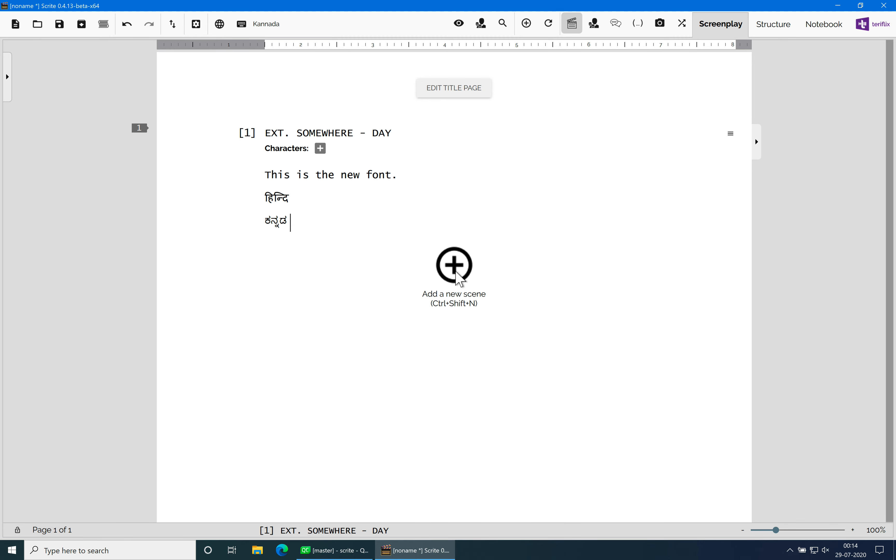
pyautogui.press('Return')
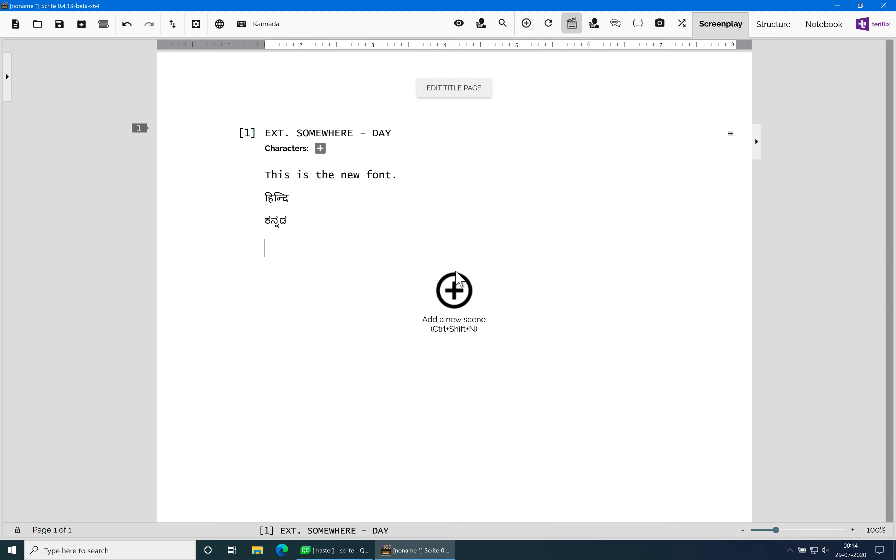
# - Examine the transliteration settings and the input methods offered for English, and close the settings without changing them
pyautogui.click(197, 24)
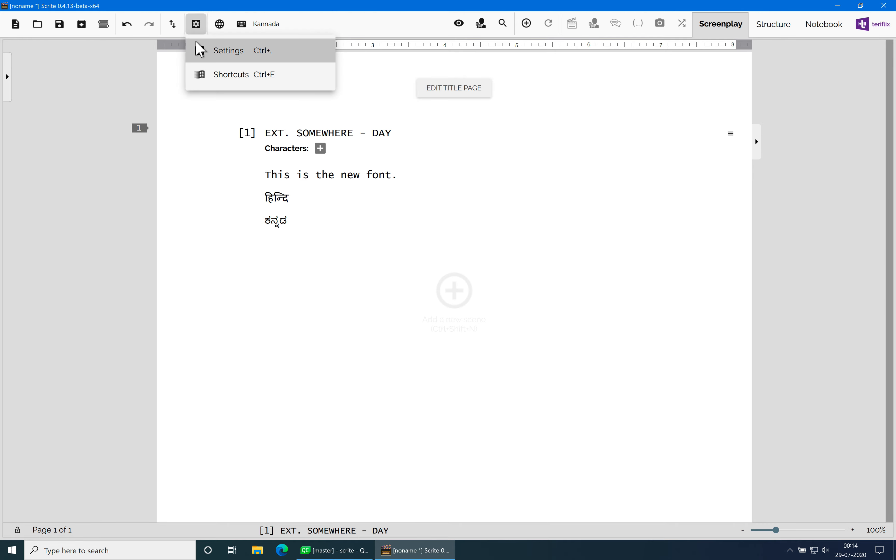
pyautogui.click(199, 48)
pyautogui.click(240, 185)
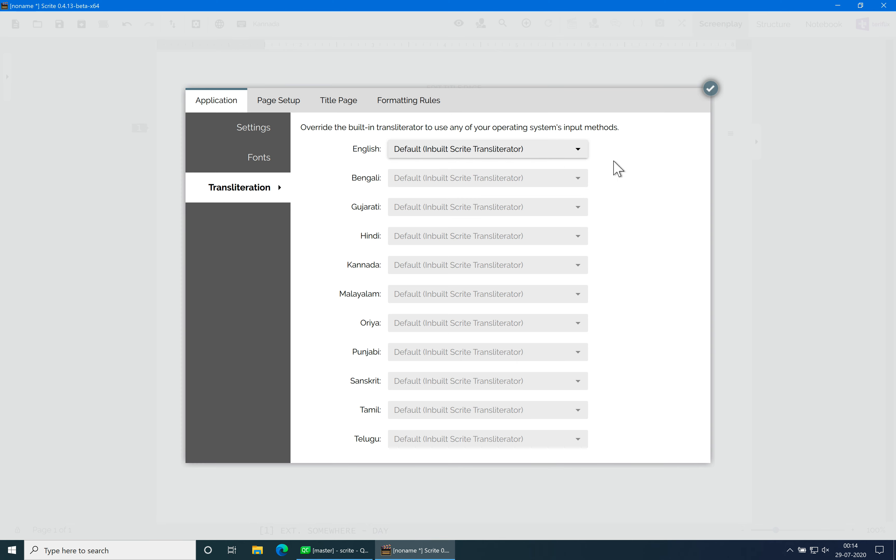
pyautogui.click(578, 154)
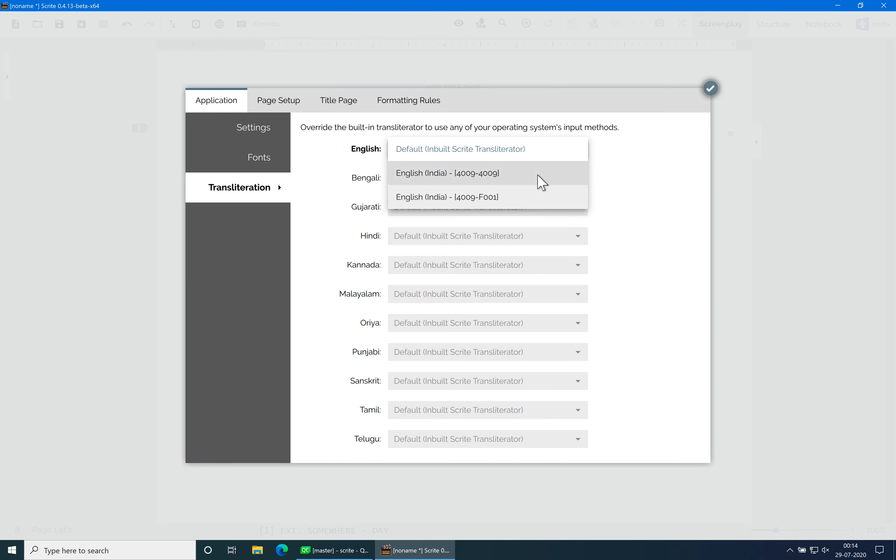
pyautogui.click(658, 150)
pyautogui.click(709, 92)
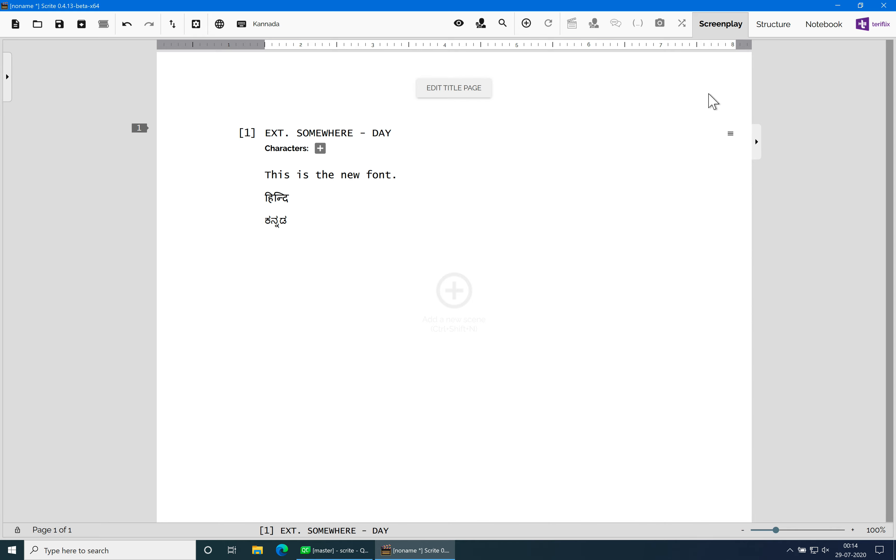
# - Switch to Windows Settings, search for "keyboard" and open the language and keyboard options
pyautogui.click(5, 554)
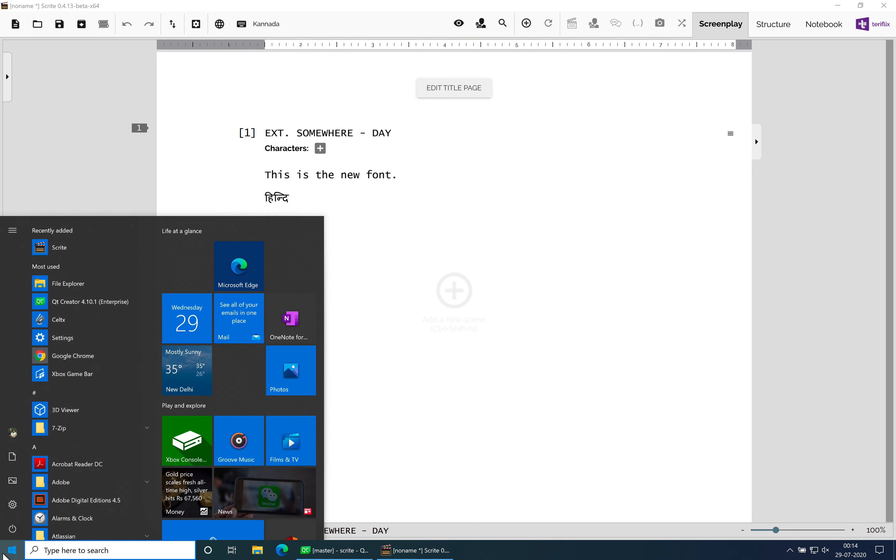
pyautogui.click(11, 507)
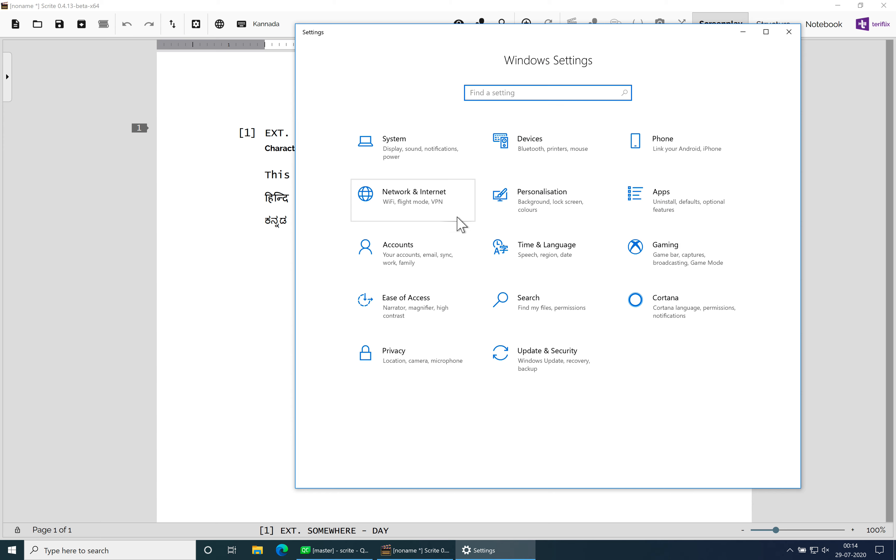
pyautogui.write('keyboard')
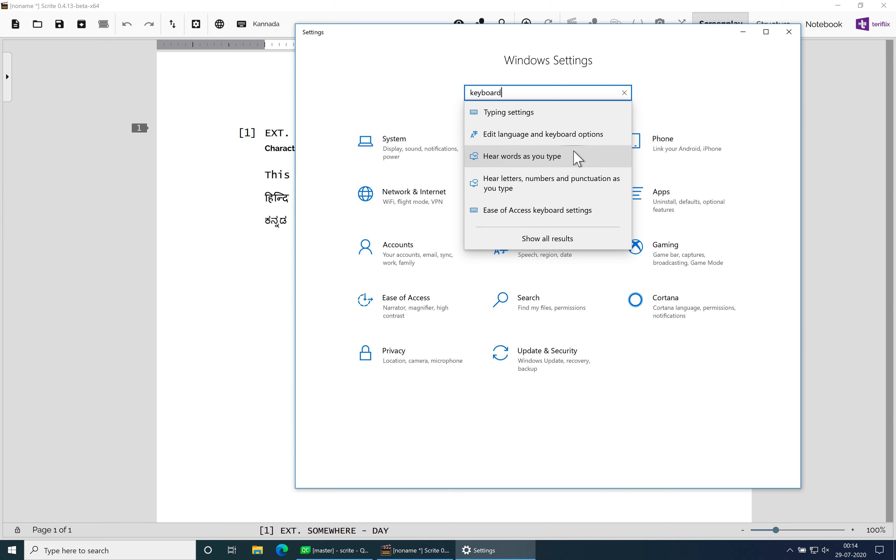
pyautogui.click(586, 147)
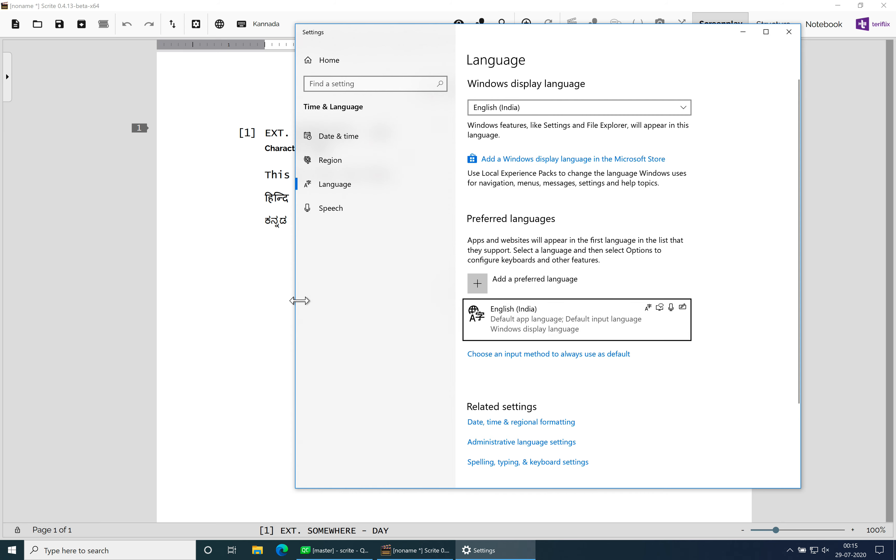
# - Widen the settings window, examine the keyboards in the English (India) language options, and return to the language list
pyautogui.moveTo(295, 298); pyautogui.dragTo(219, 298)
pyautogui.click(440, 321)
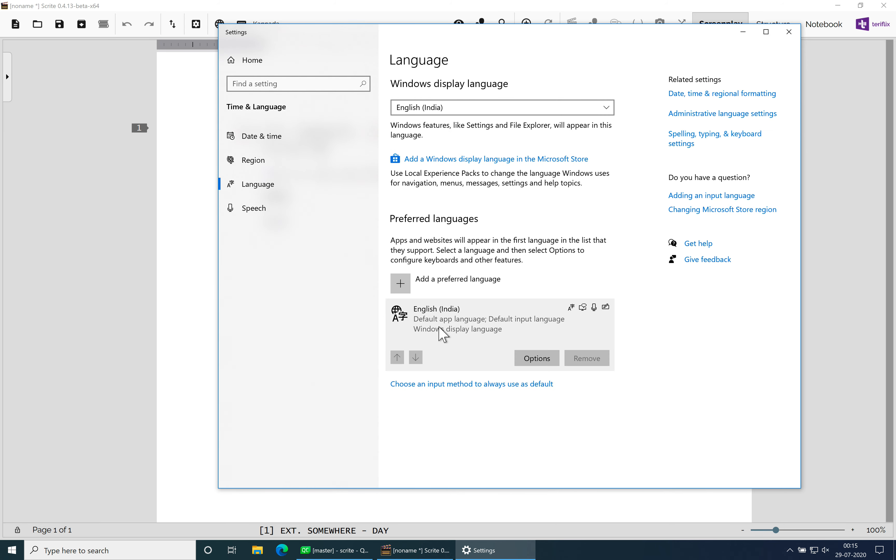
pyautogui.click(536, 364)
pyautogui.click(300, 408)
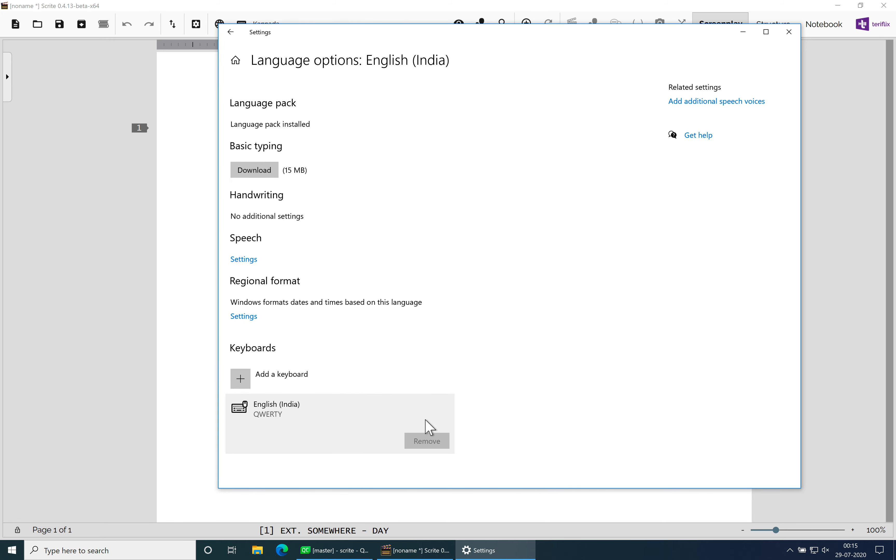
pyautogui.click(230, 31)
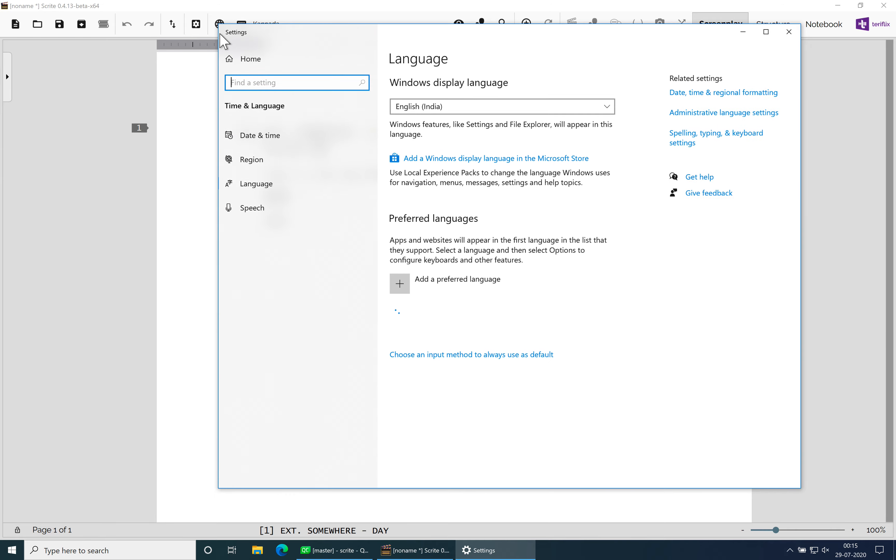
# - Add Hindi as a preferred language, installing its language pack, text-to-speech and handwriting features
pyautogui.click(414, 274)
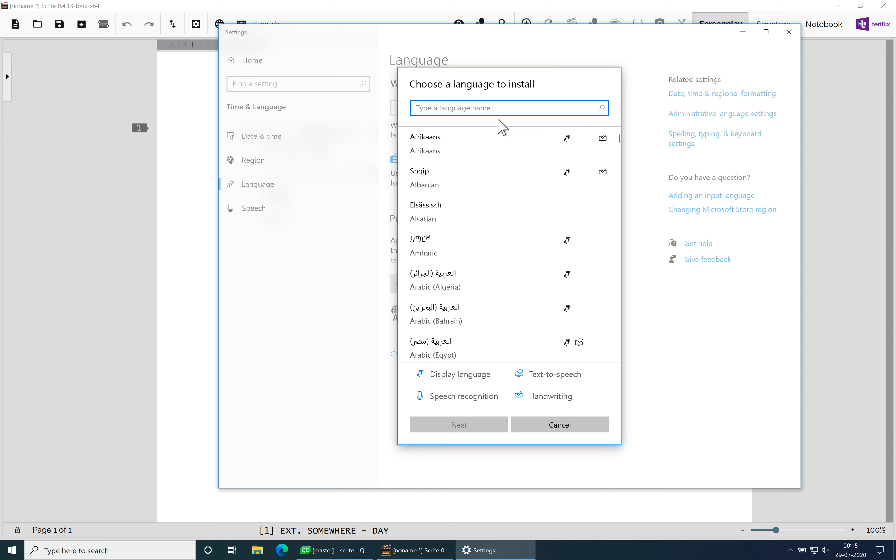
pyautogui.click(539, 425)
pyautogui.click(436, 283)
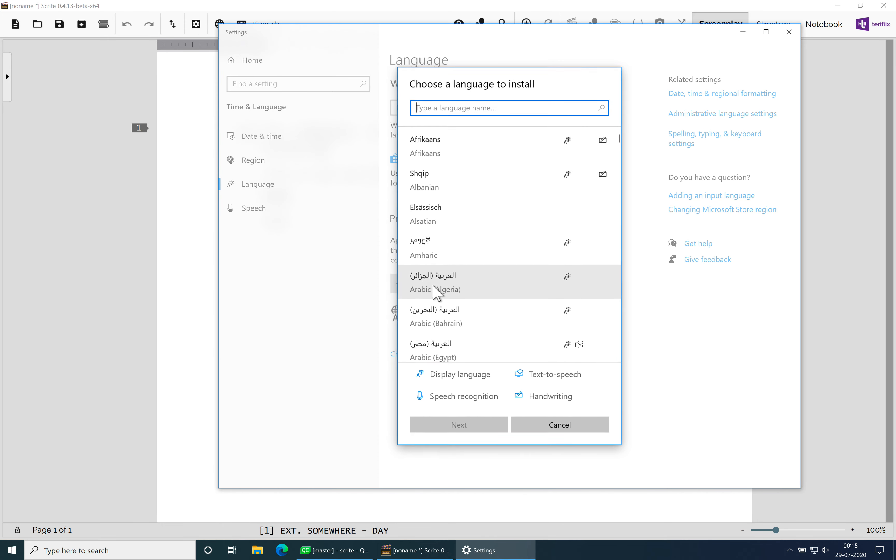
pyautogui.write('hindi')
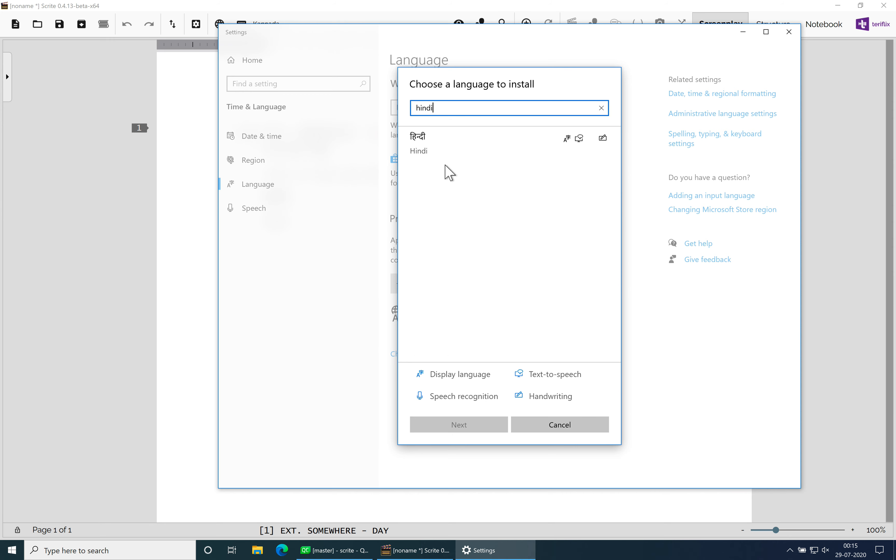
pyautogui.click(435, 148)
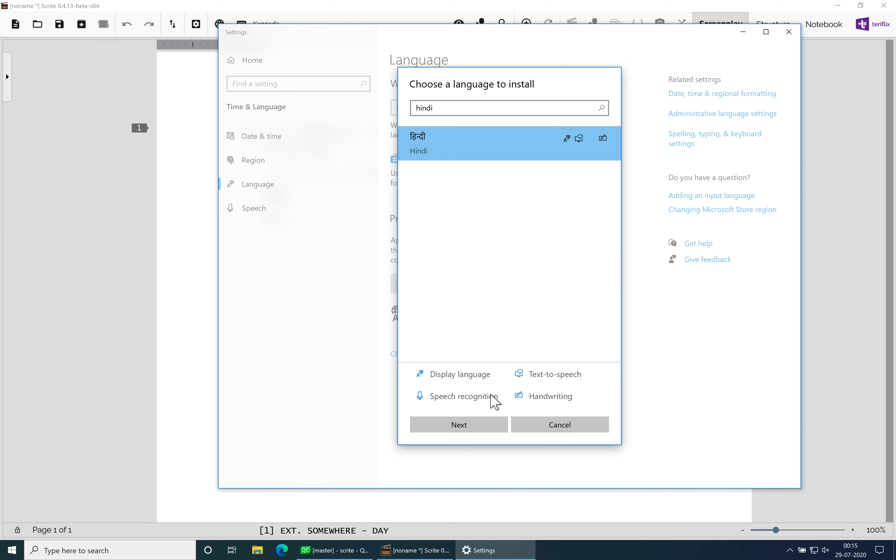
pyautogui.click(480, 432)
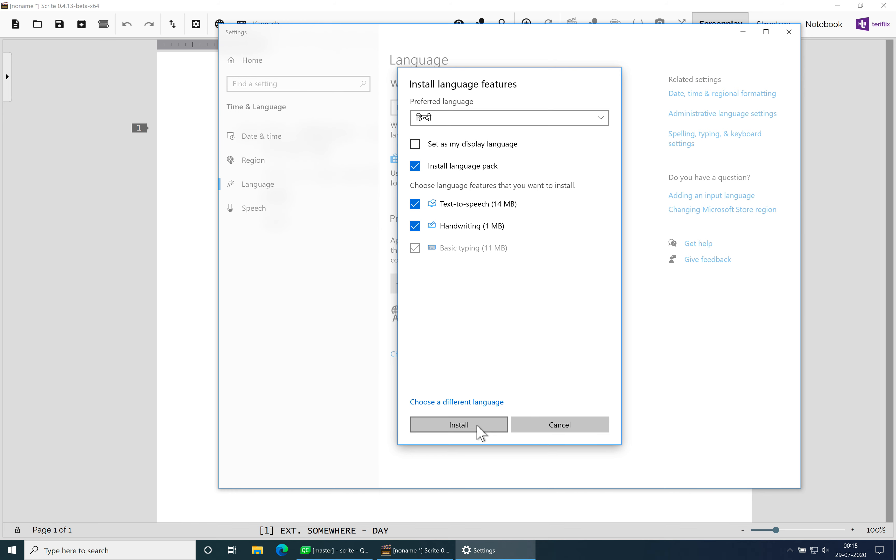
pyautogui.click(477, 426)
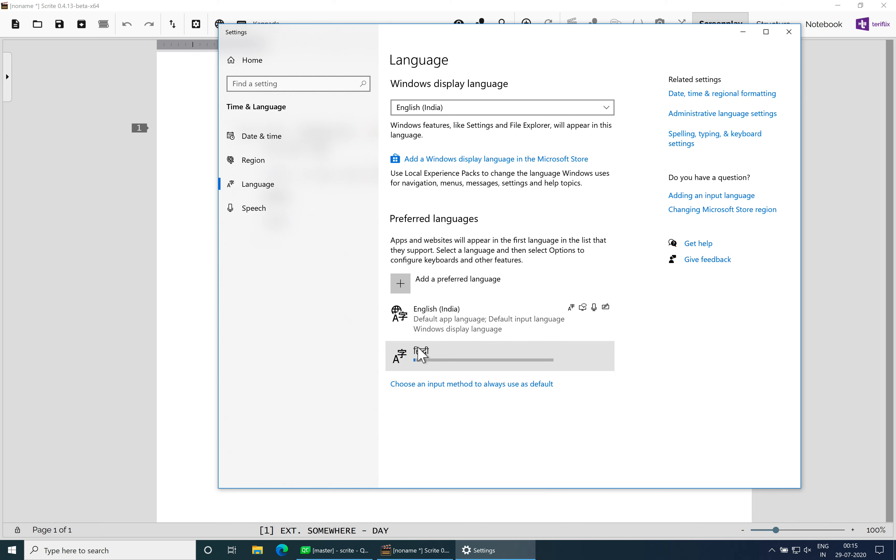
# - Open the Hindi language options and add the Hindi Phonetic keyboard
pyautogui.click(512, 367)
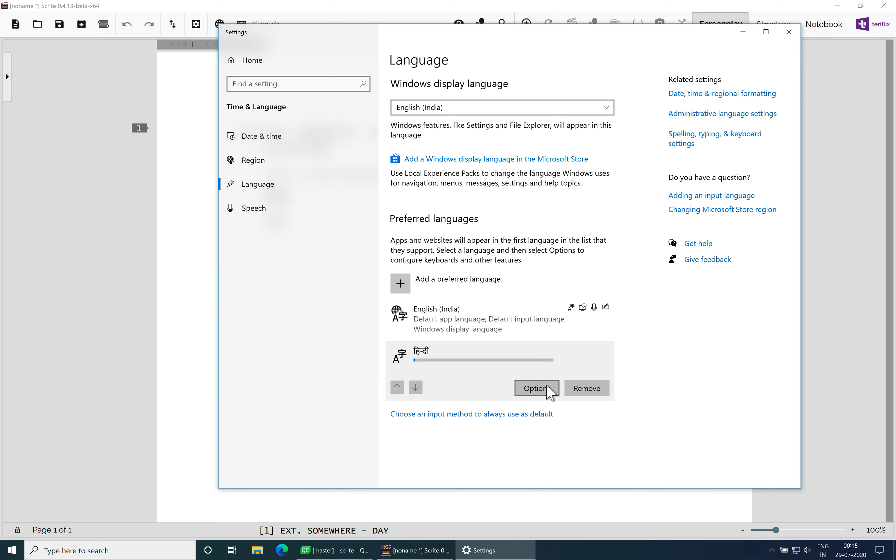
pyautogui.click(548, 390)
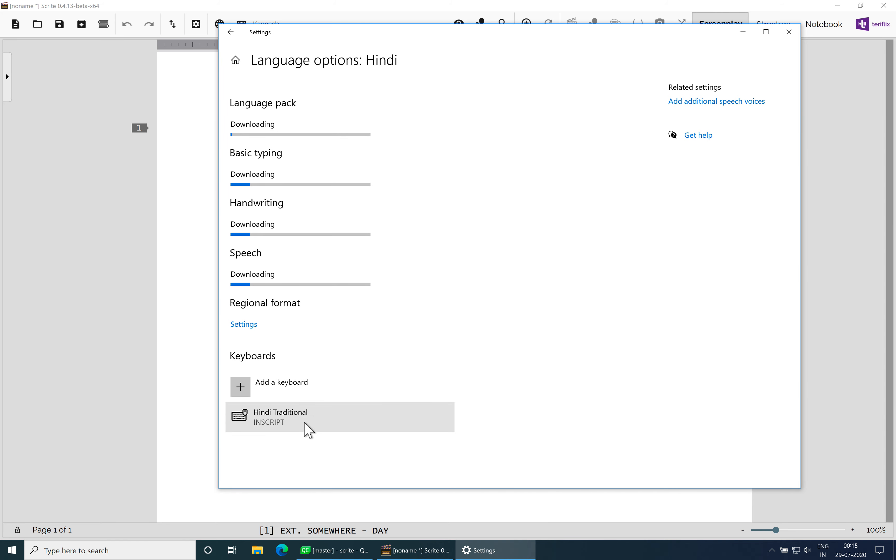
pyautogui.click(301, 398)
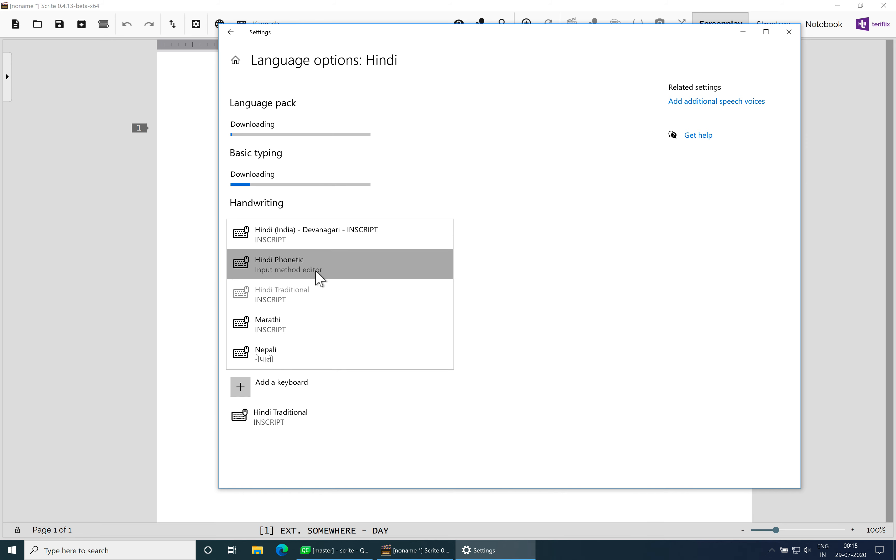
pyautogui.click(319, 278)
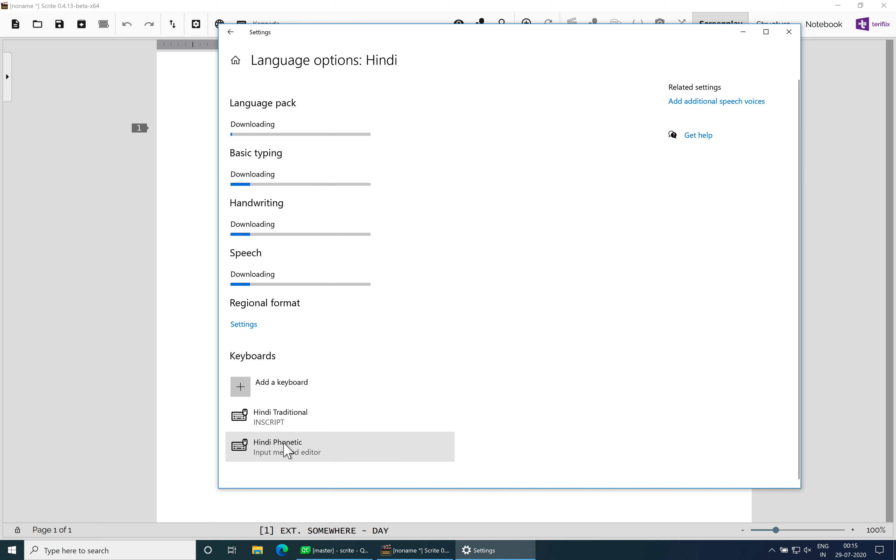
# - Remove the Hindi Traditional INSCRIPT keyboard and return to the language list
pyautogui.click(350, 426)
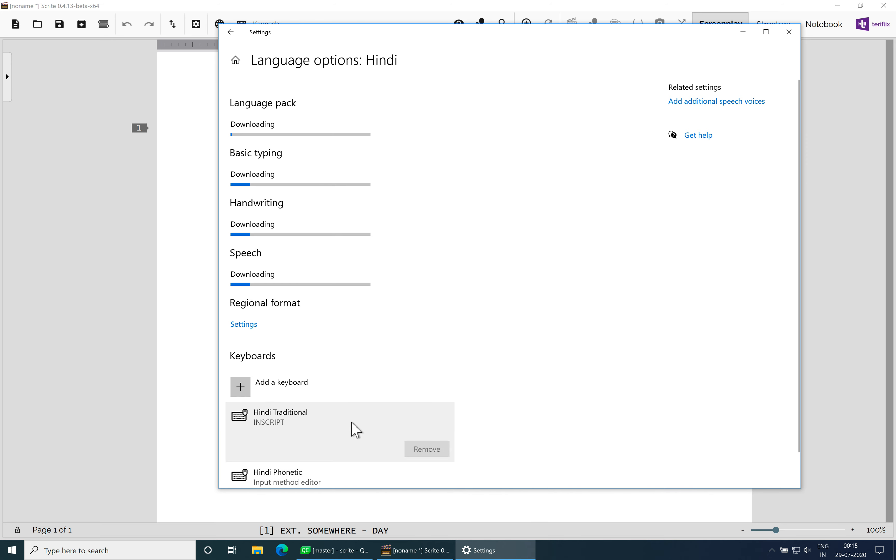
pyautogui.click(419, 450)
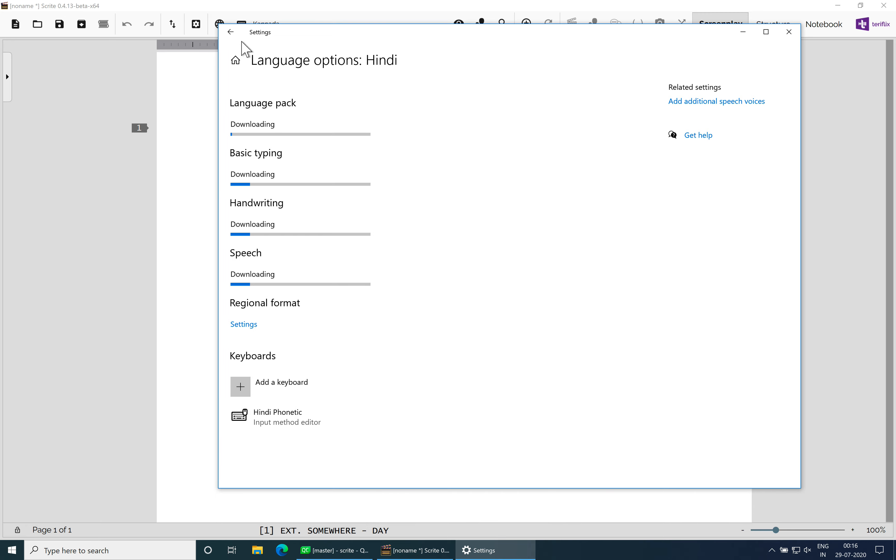
pyautogui.click(230, 32)
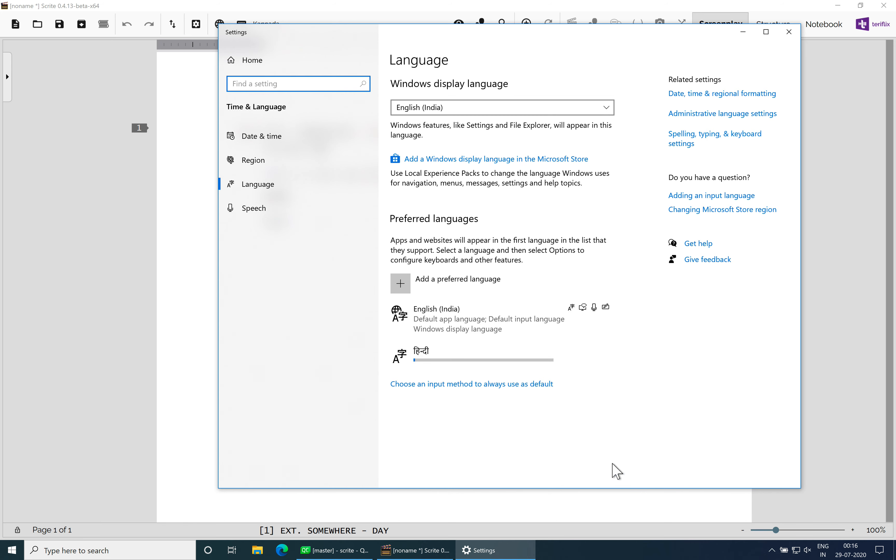
# - Check which keyboards Windows offers for switching input, and close the Windows Settings window
pyautogui.click(824, 551)
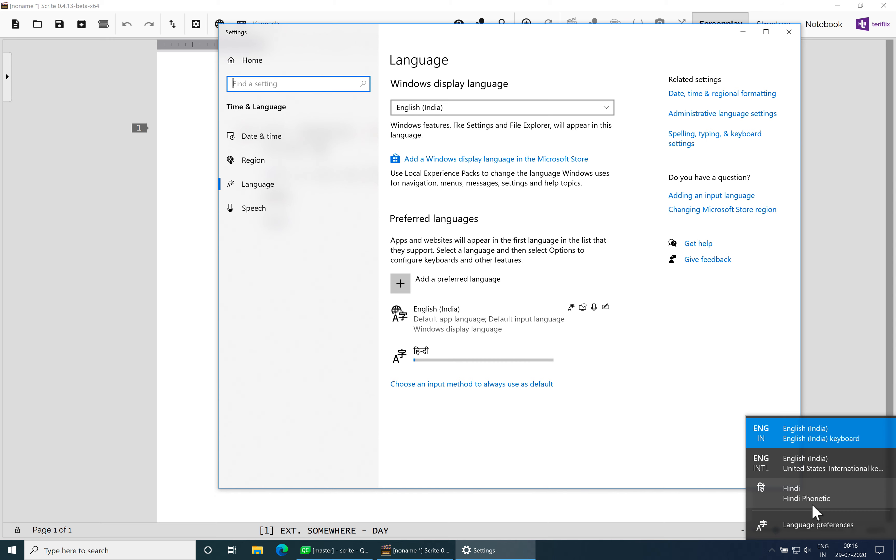
pyautogui.click(583, 423)
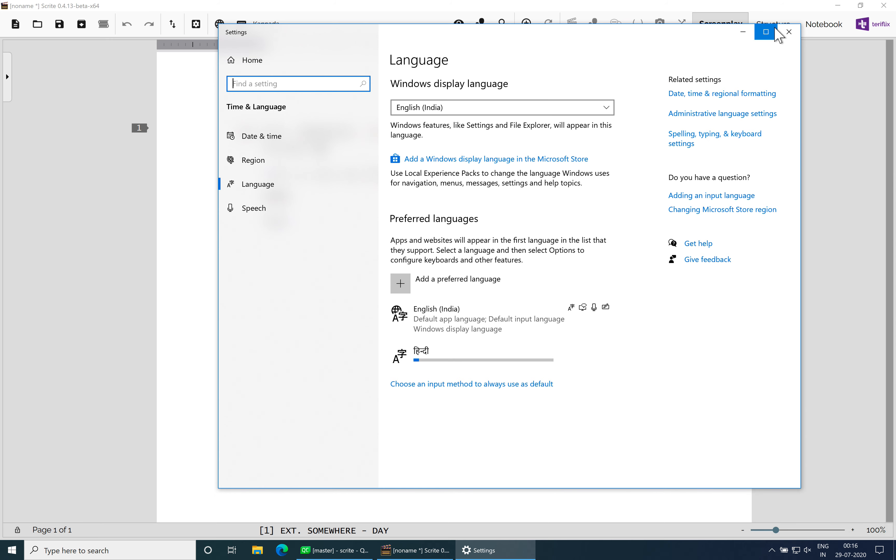
pyautogui.click(790, 32)
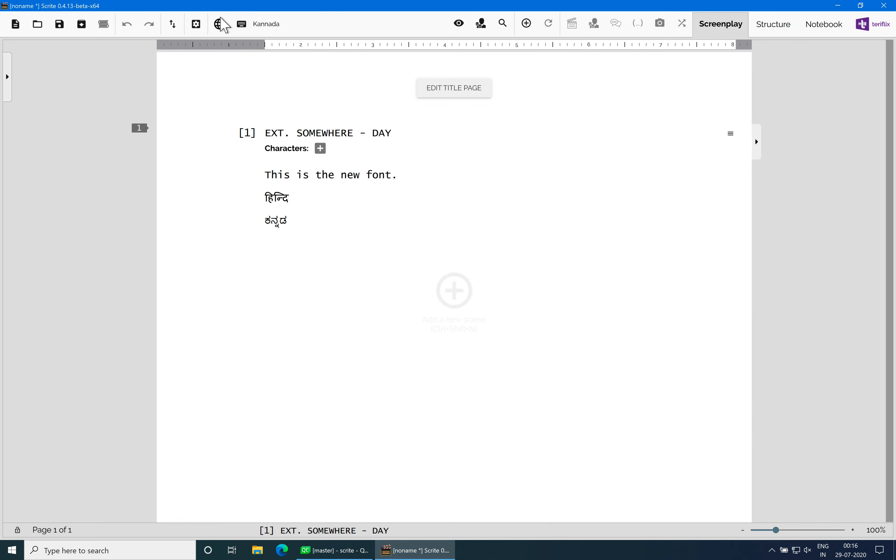
# - In Scrite's transliteration settings, override the Hindi input method with Hindi (India) - [0439-0409] and close the settings
pyautogui.click(196, 26)
pyautogui.click(218, 50)
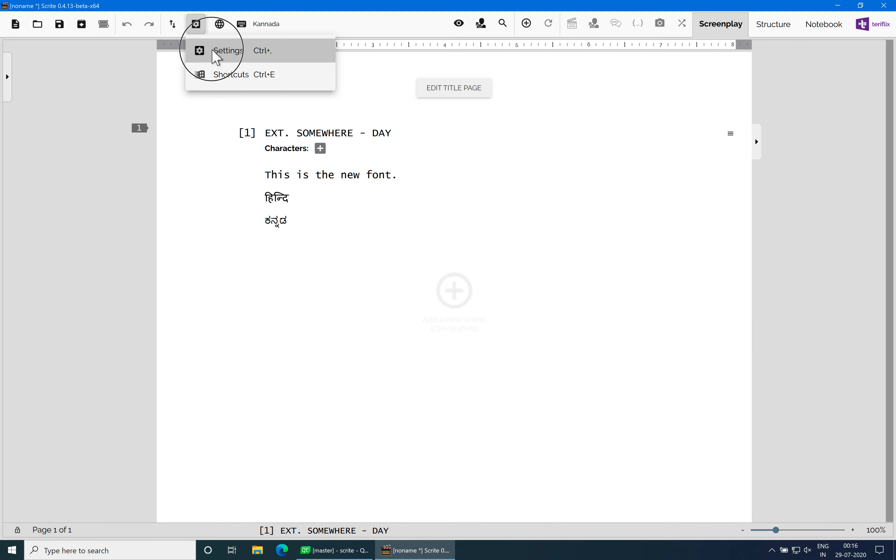
pyautogui.click(247, 187)
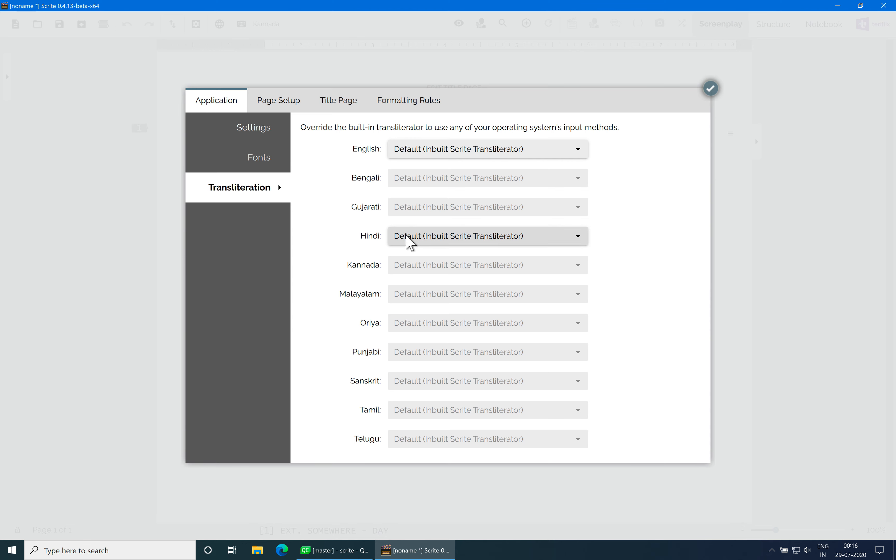
pyautogui.click(476, 237)
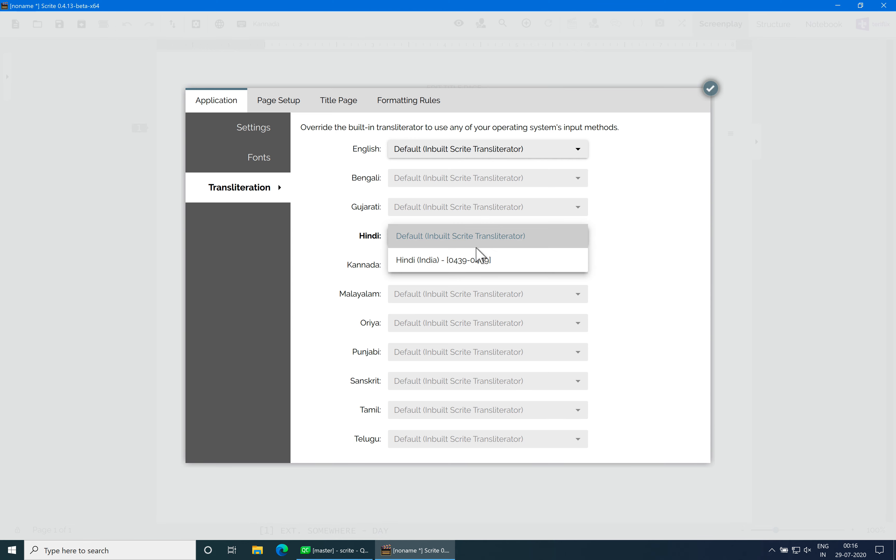
pyautogui.click(512, 264)
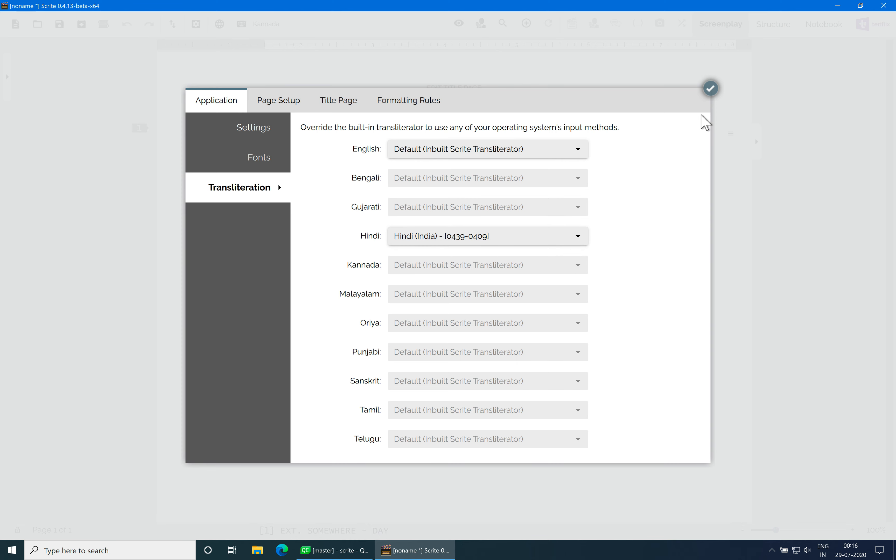
pyautogui.click(710, 89)
# - Check the installation status of the Hindi language pack in the Windows language preferences, and return to Scrite
pyautogui.click(397, 246)
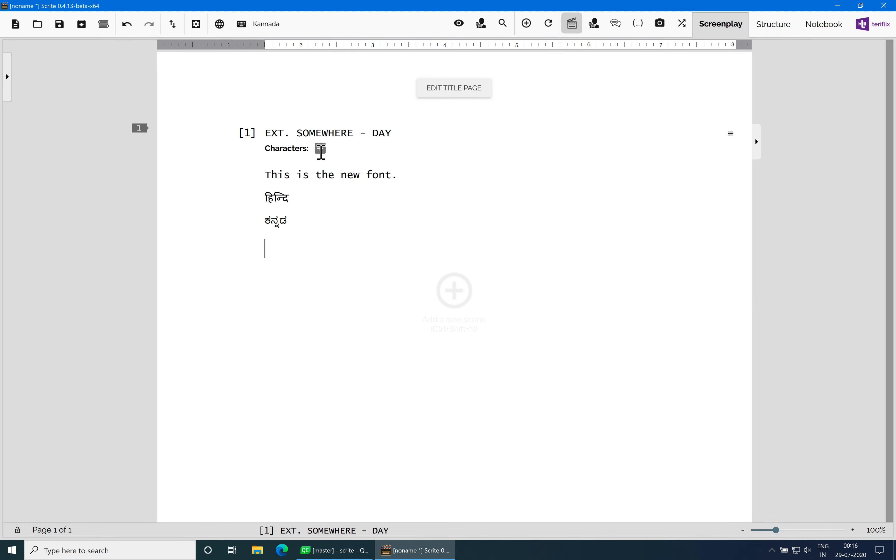
pyautogui.click(823, 551)
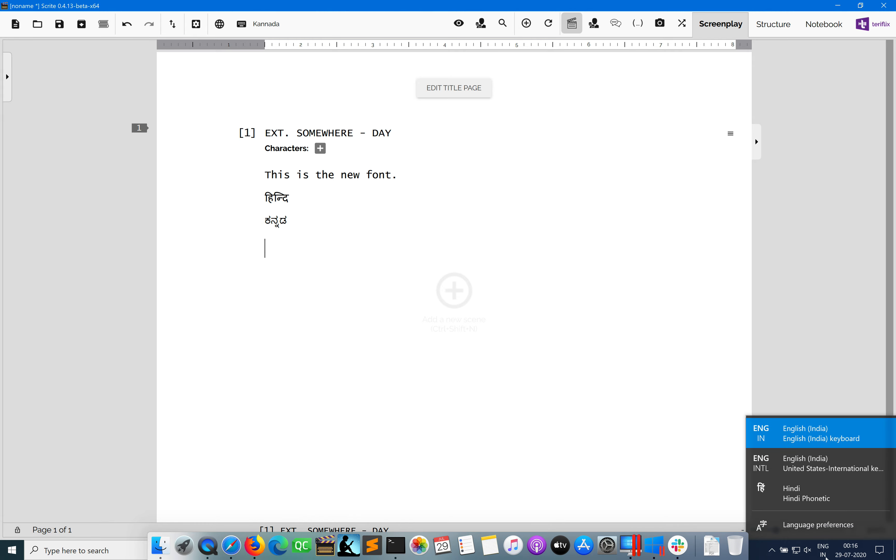
pyautogui.click(819, 528)
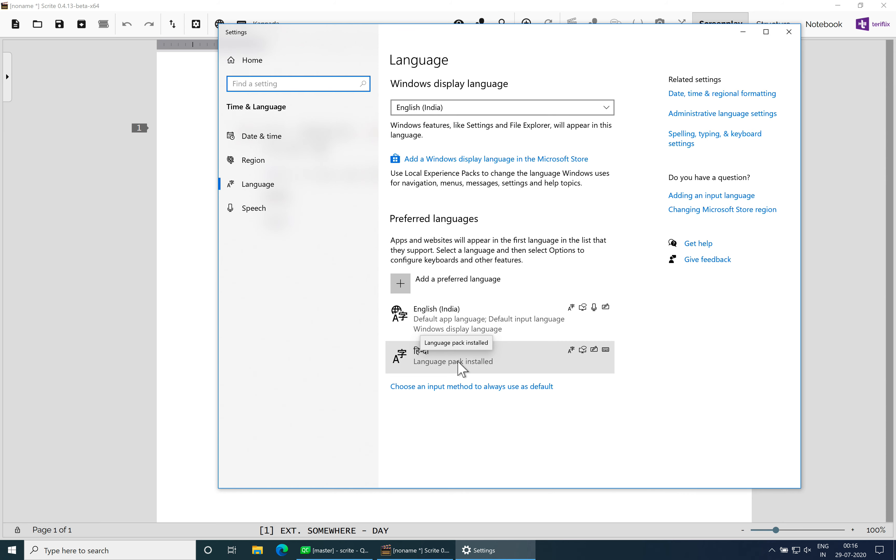
pyautogui.click(153, 230)
# - Switch Scrite's language to Hindi and write "मेरा नाम जोकर है।" on the line below the Kannada text
pyautogui.click(219, 24)
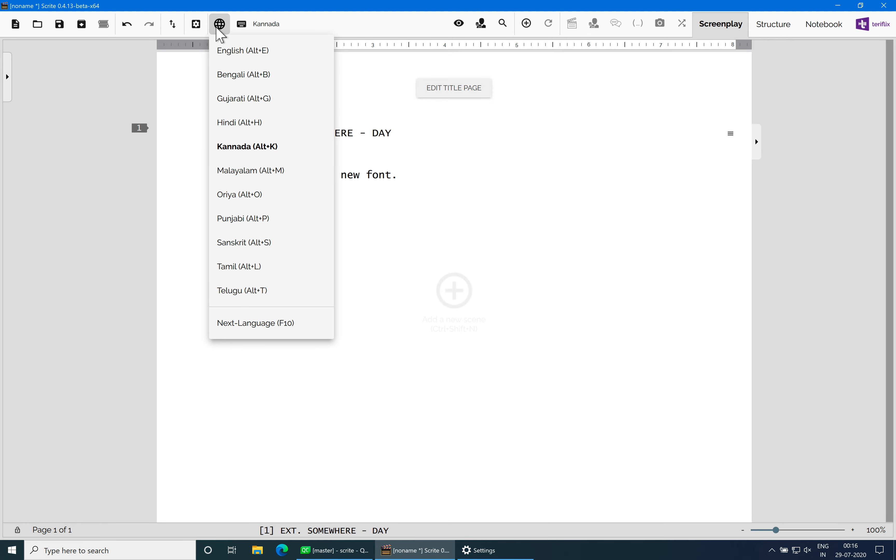
pyautogui.click(233, 123)
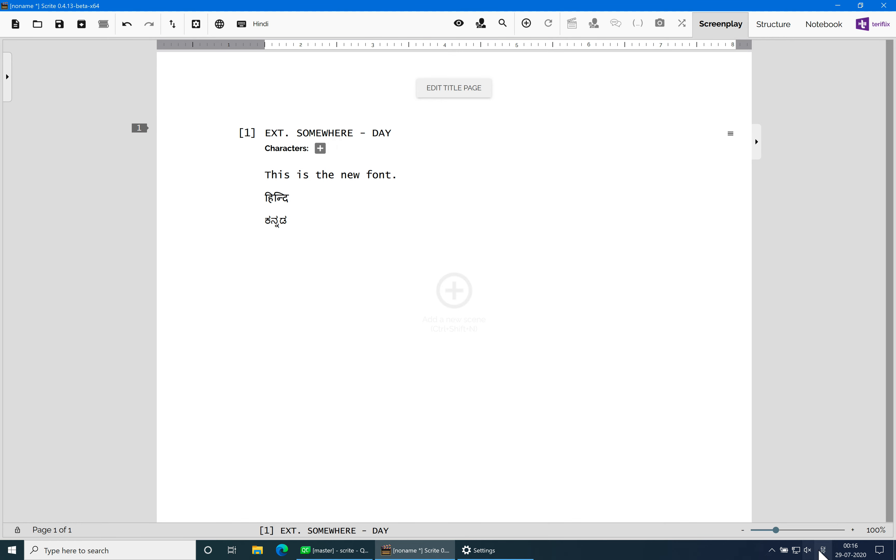
pyautogui.click(286, 255)
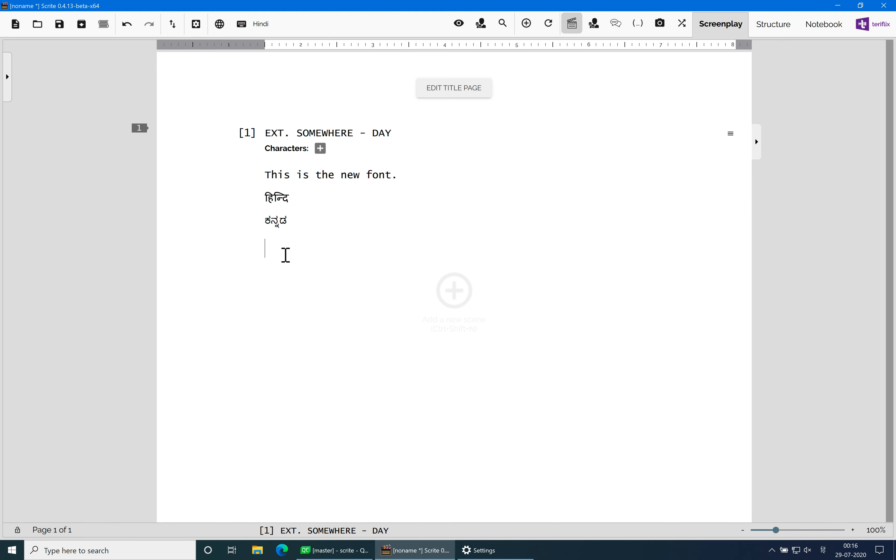
pyautogui.write('दिस')
pyautogui.press('BackSpace')
pyautogui.press('BackSpace')
pyautogui.press('BackSpace')
pyautogui.write('मेरा नाम जोकर है.')
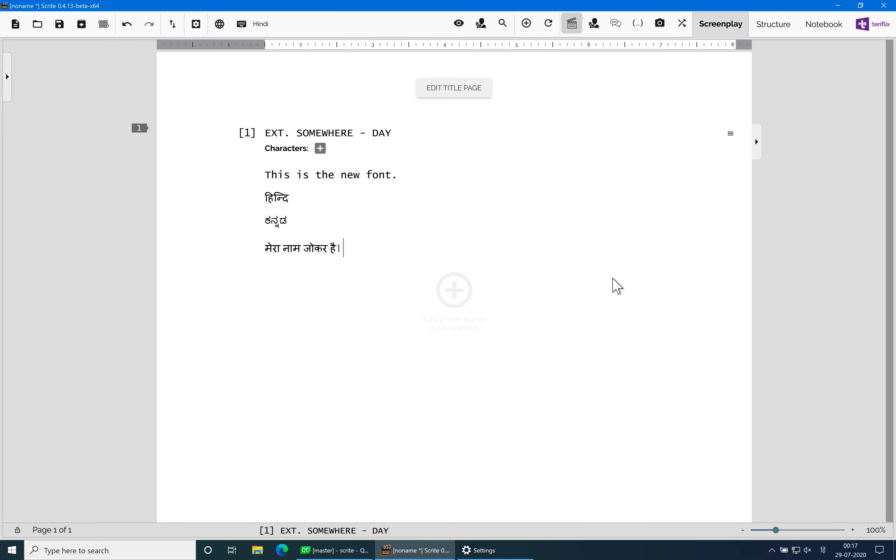
# - Open the Windows language preferences from the list of input methods
pyautogui.click(823, 550)
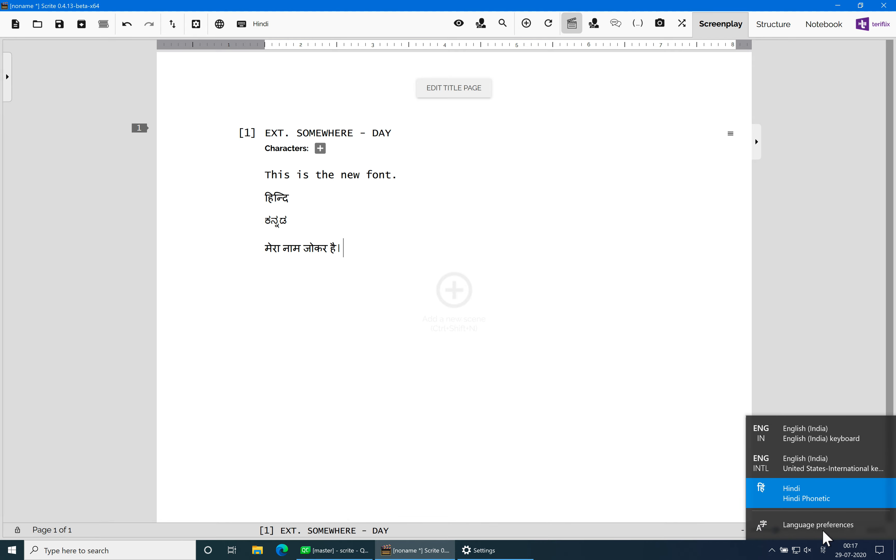
pyautogui.click(824, 530)
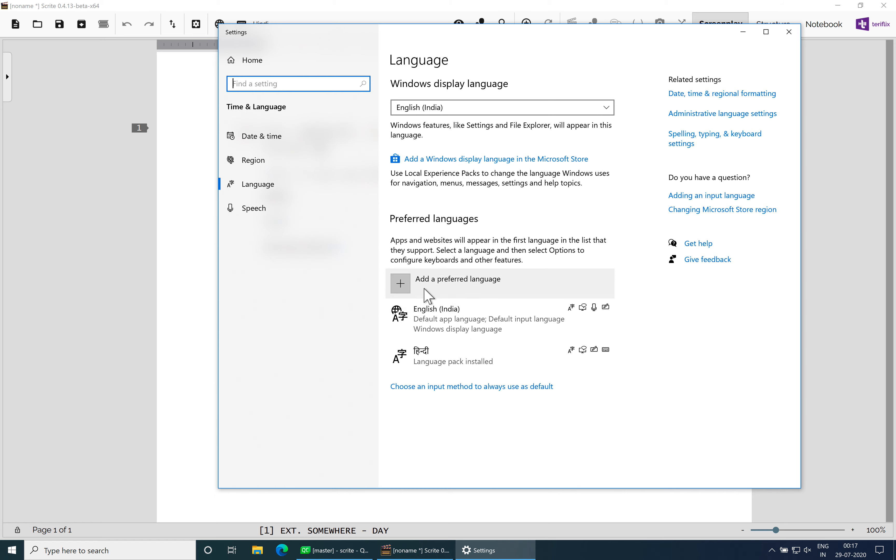
pyautogui.click(429, 296)
pyautogui.write('kannada')
pyautogui.click(461, 158)
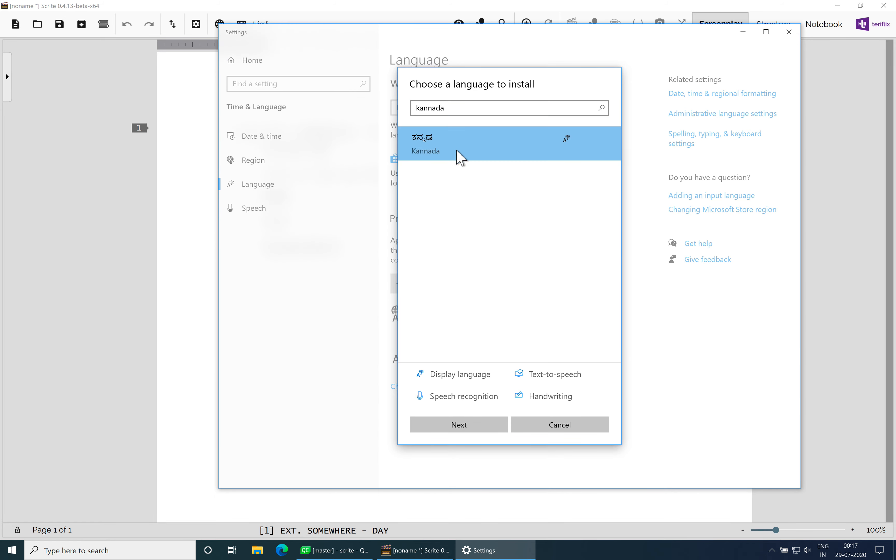
pyautogui.click(482, 425)
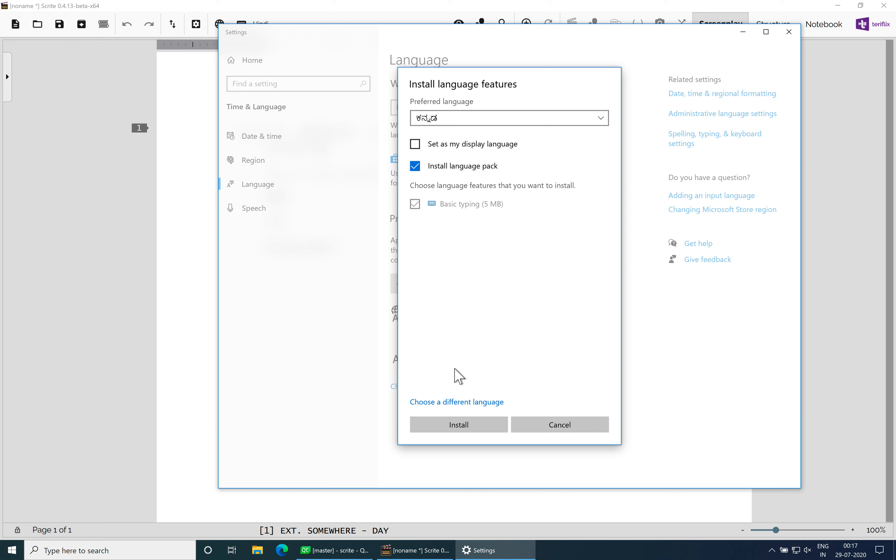
pyautogui.click(453, 423)
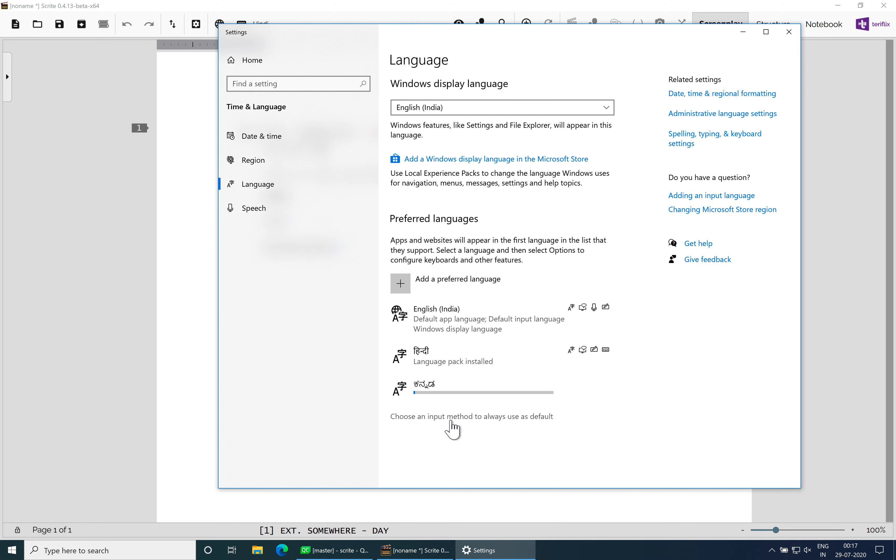
pyautogui.click(476, 400)
pyautogui.click(592, 426)
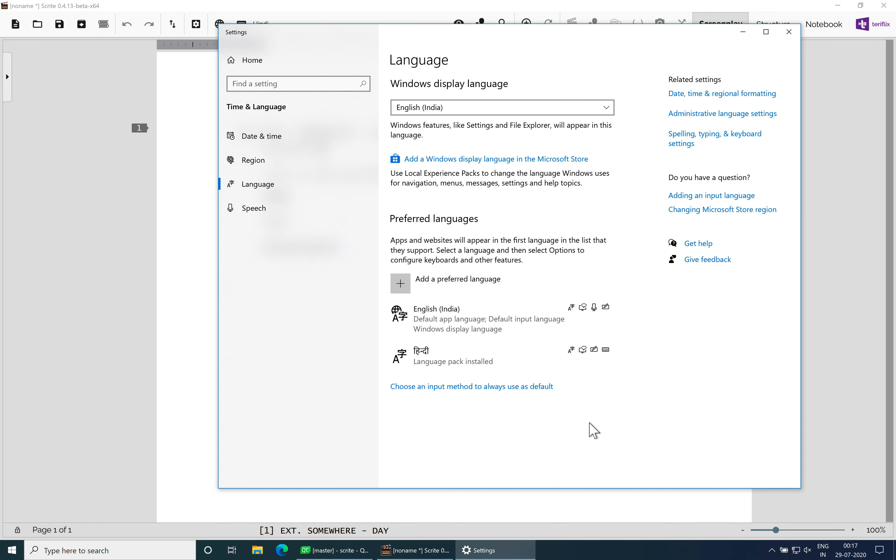
# - Search for "kannada" and add Kannada as a preferred language, installing its language pack
pyautogui.click(458, 282)
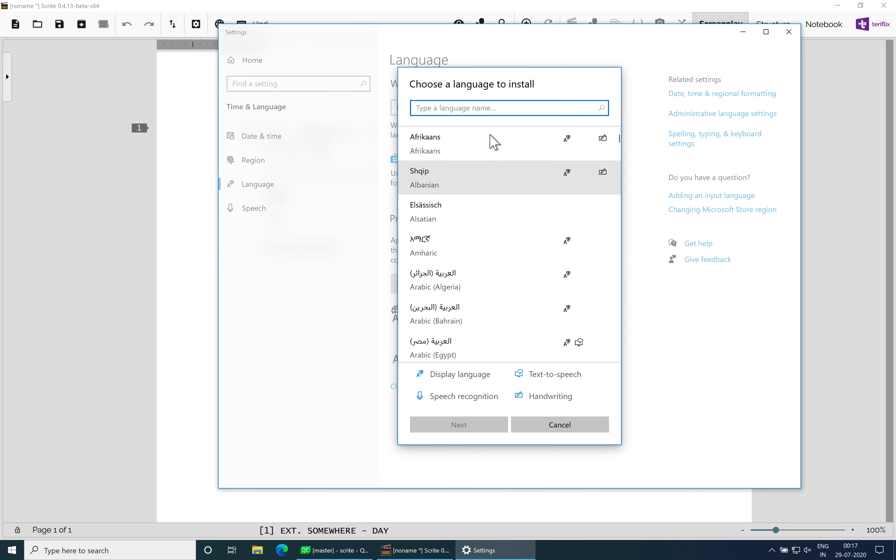
pyautogui.write('kannada')
pyautogui.click(470, 150)
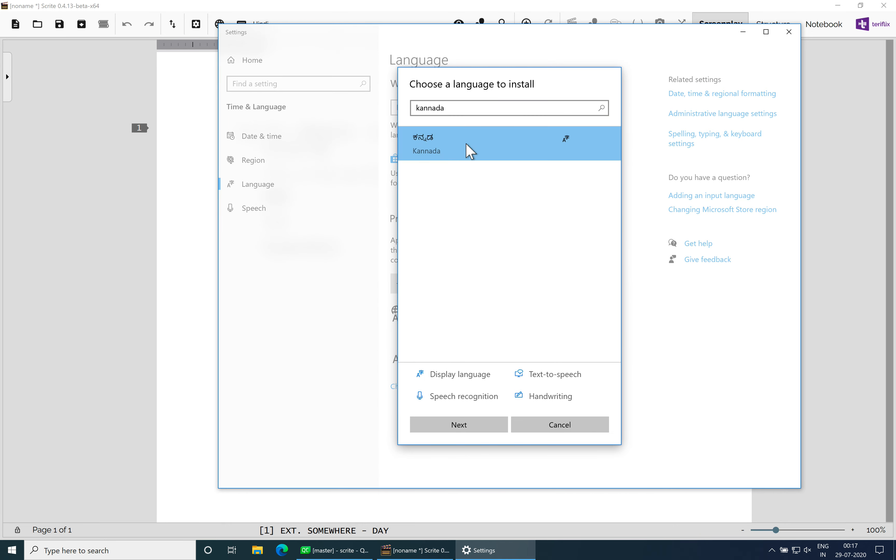
pyautogui.click(467, 426)
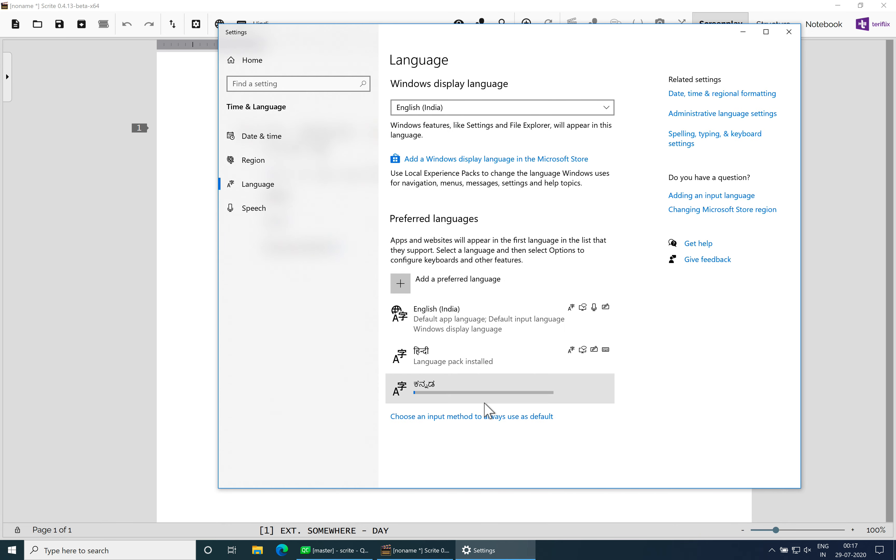
# - Open the Kannada language options and add the Kannada Phonetic keyboard
pyautogui.click(489, 406)
pyautogui.click(543, 422)
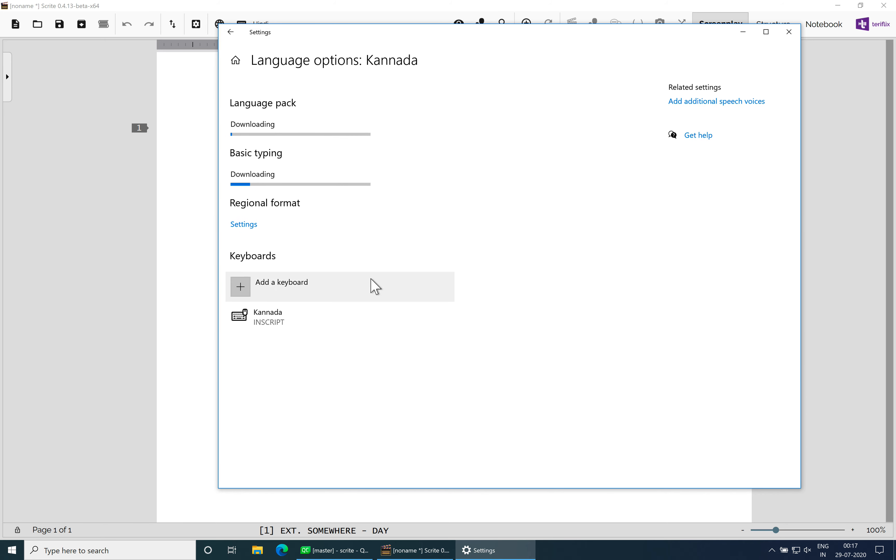
pyautogui.click(329, 291)
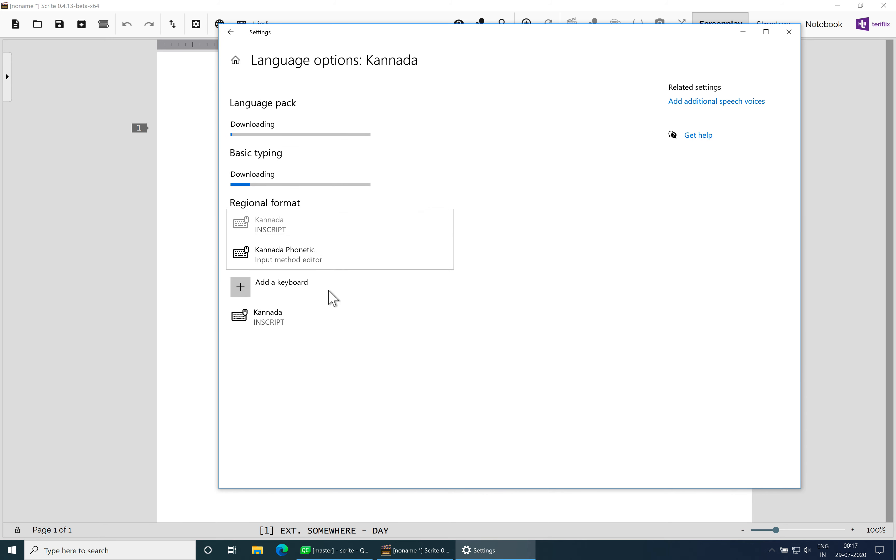
pyautogui.click(314, 265)
# - Remove the Kannada INSCRIPT keyboard and close the Windows Settings window
pyautogui.click(300, 315)
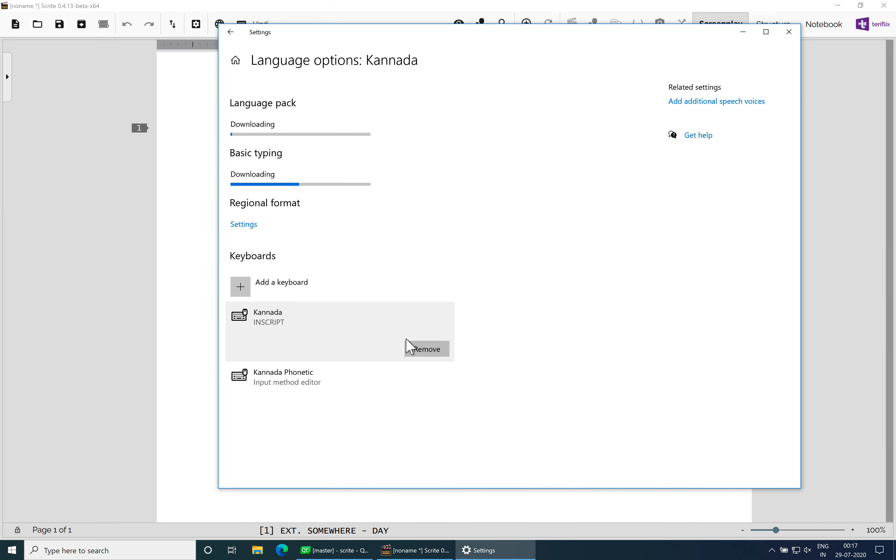
pyautogui.click(415, 350)
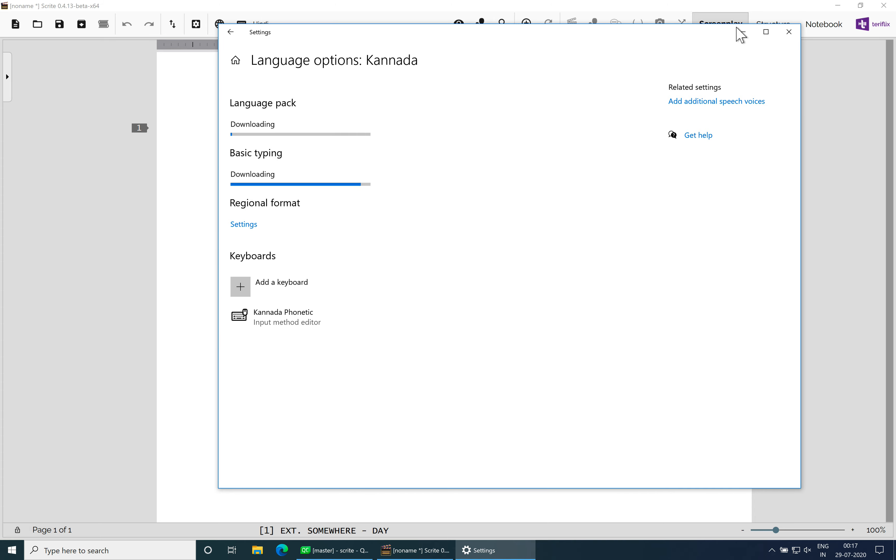
pyautogui.click(789, 32)
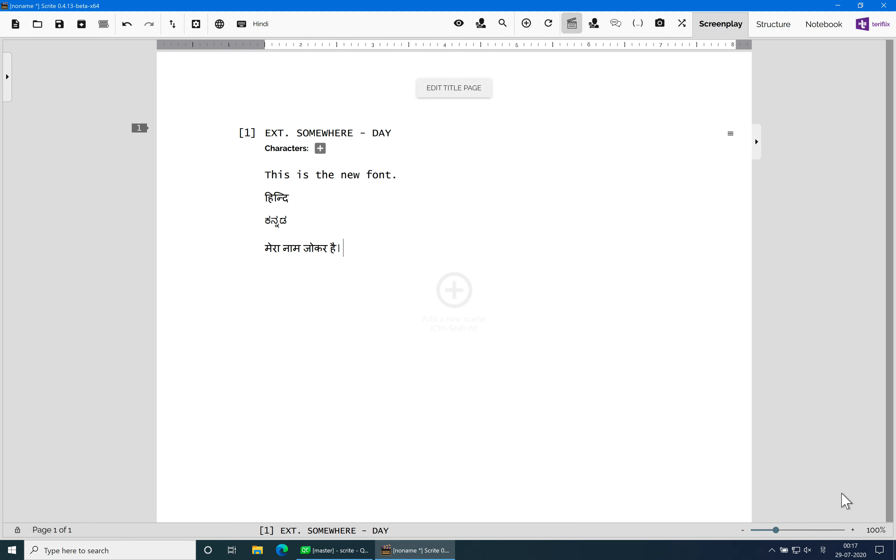
# - Examine the advanced keyboard settings for the default input method in the Windows language preferences
pyautogui.click(823, 550)
pyautogui.click(827, 526)
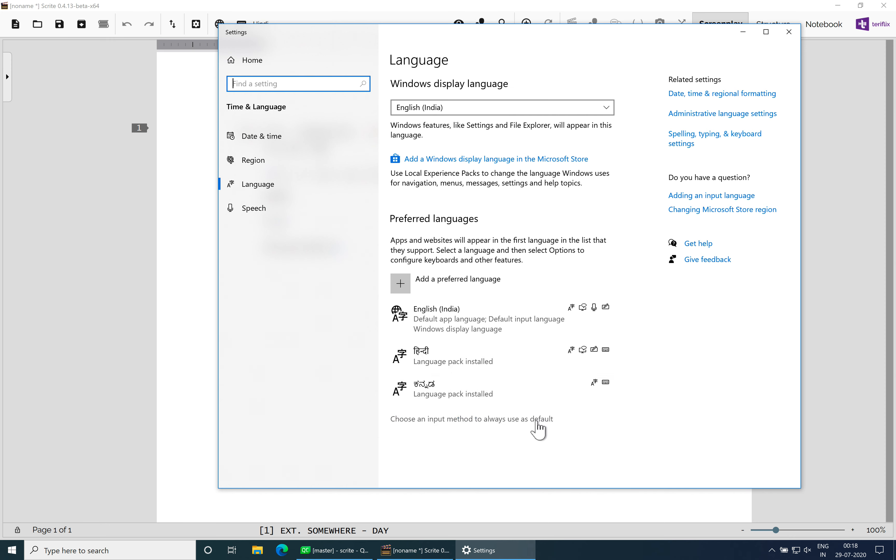
pyautogui.click(538, 423)
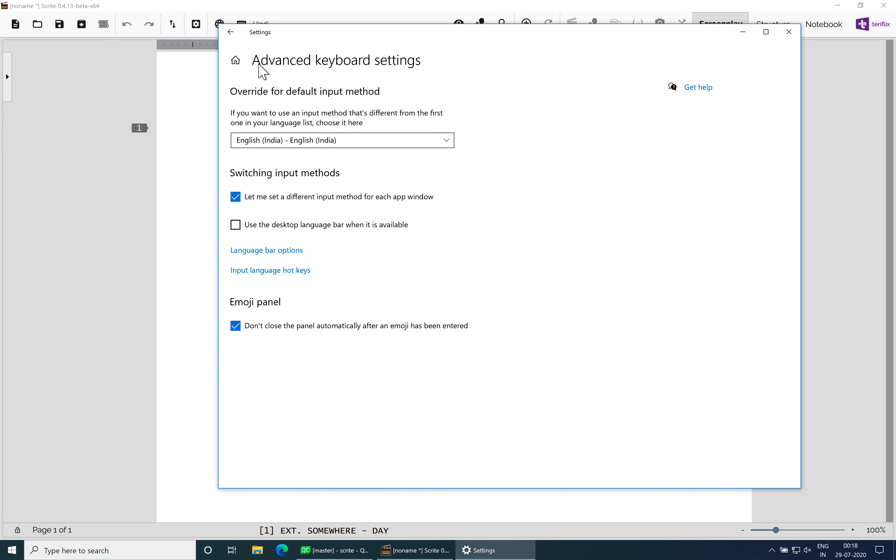
pyautogui.click(234, 35)
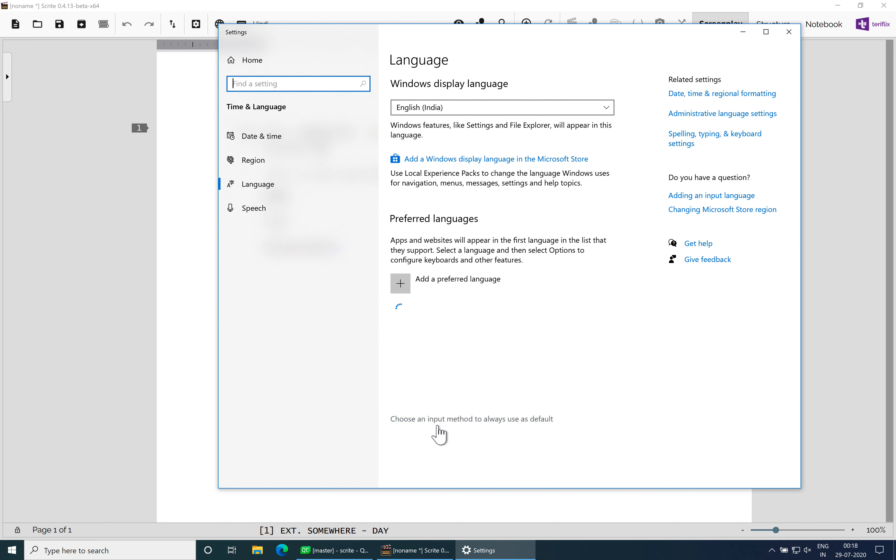
pyautogui.click(533, 421)
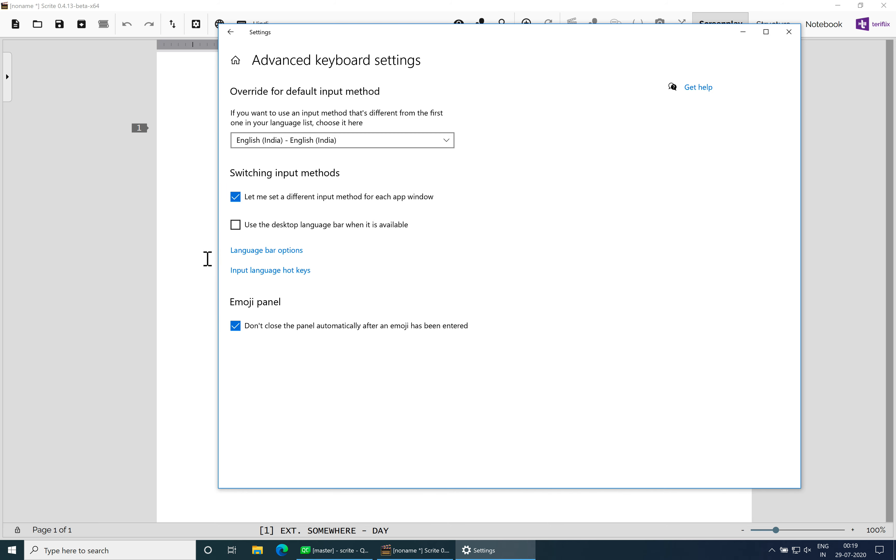
pyautogui.click(231, 32)
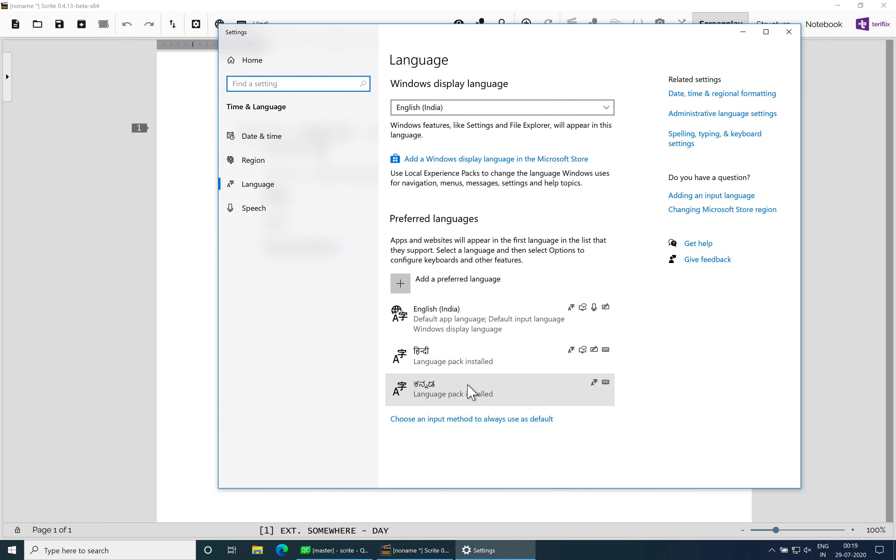
# - Switch to Scrite and override its built-in Kannada transliterator with the input method Kannada (India) - [044B-0409]
pyautogui.click(152, 251)
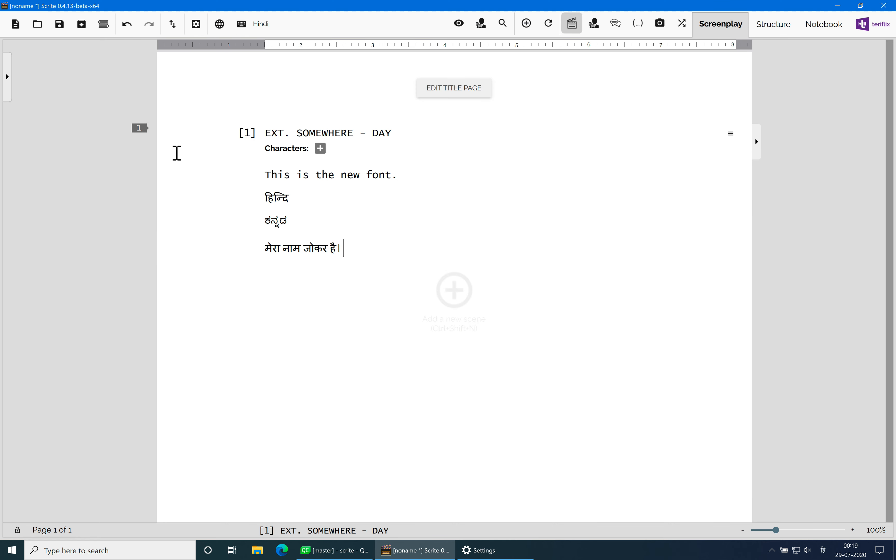
pyautogui.click(196, 26)
pyautogui.click(202, 53)
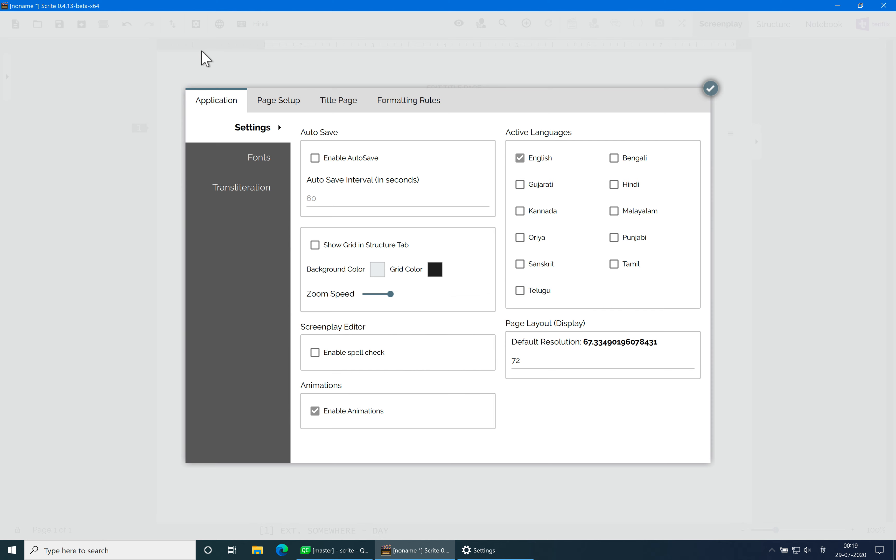
pyautogui.click(270, 197)
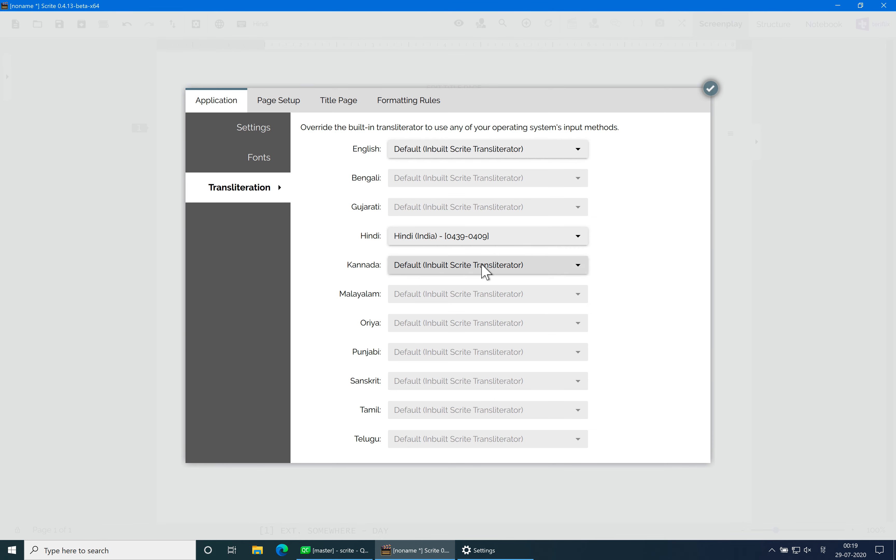
pyautogui.click(544, 265)
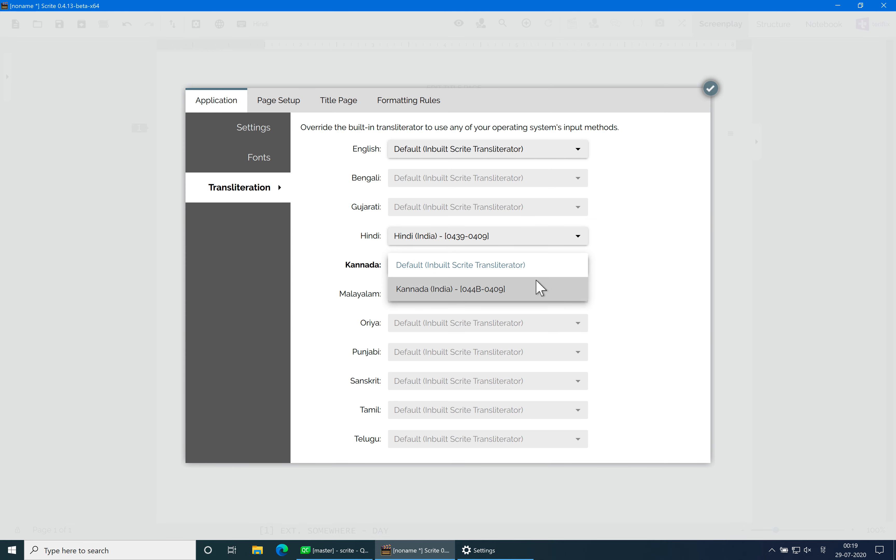
pyautogui.click(541, 288)
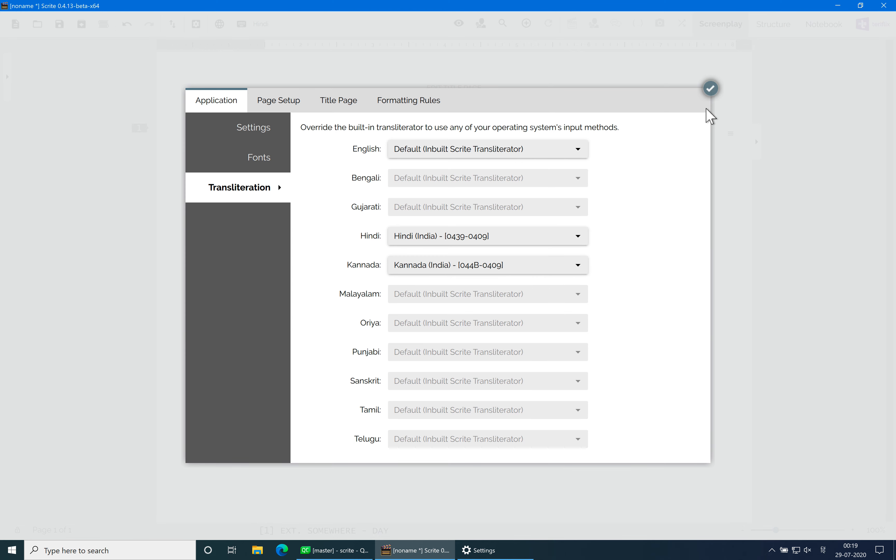
pyautogui.click(713, 97)
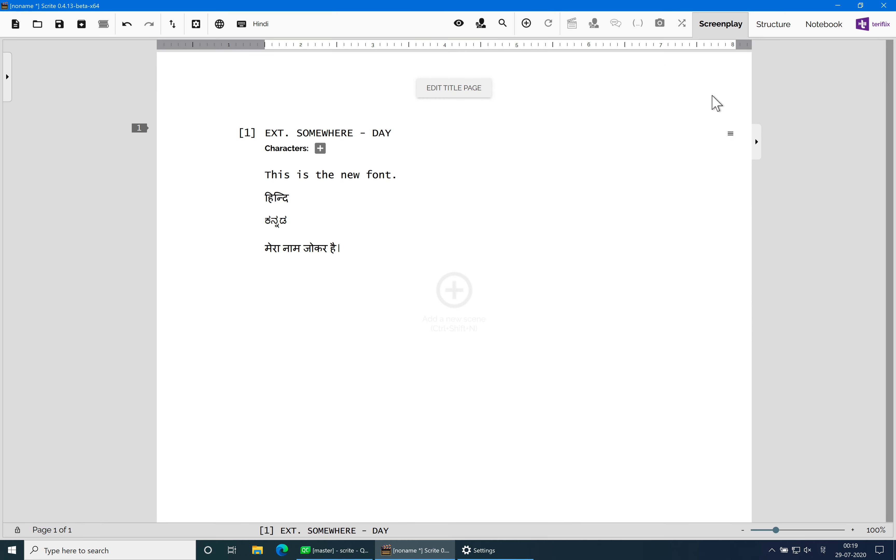
# - Set the typing language to Kannada and write "ನನ್ನ ಹೆಸರು" plus a person's first name and a full stop on a new line
pyautogui.click(465, 263)
pyautogui.press('Return')
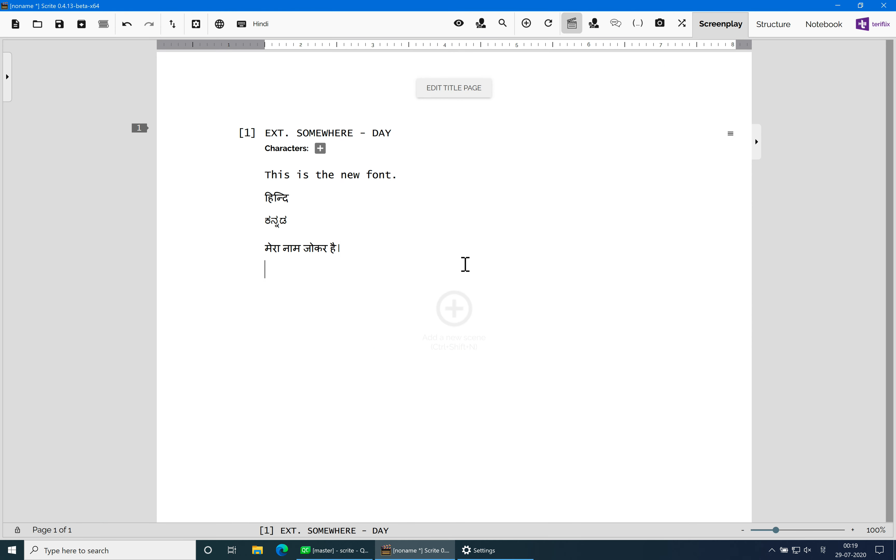
pyautogui.click(222, 27)
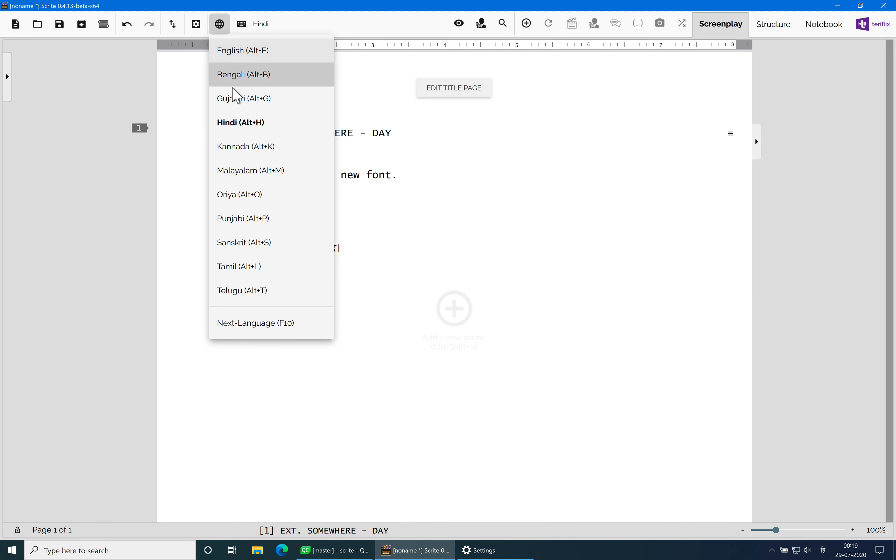
pyautogui.click(243, 148)
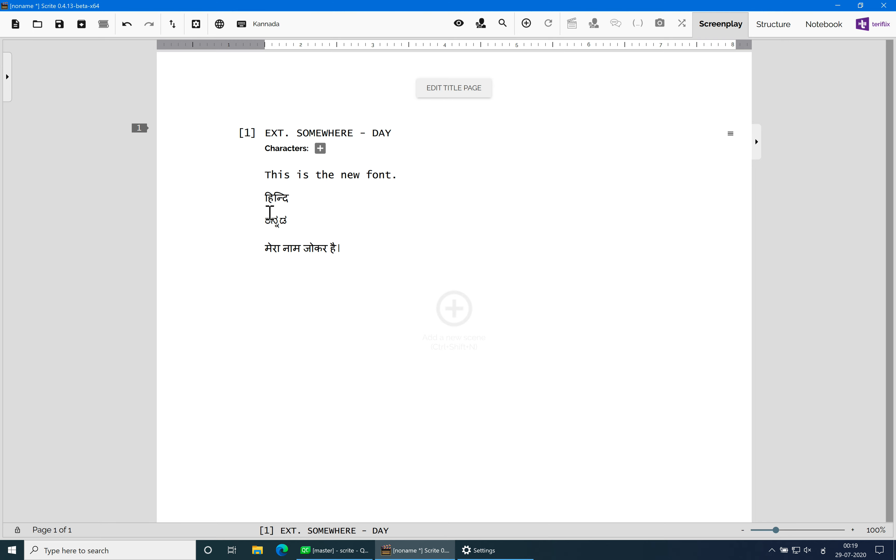
pyautogui.click(289, 274)
pyautogui.write('nanna hesa')
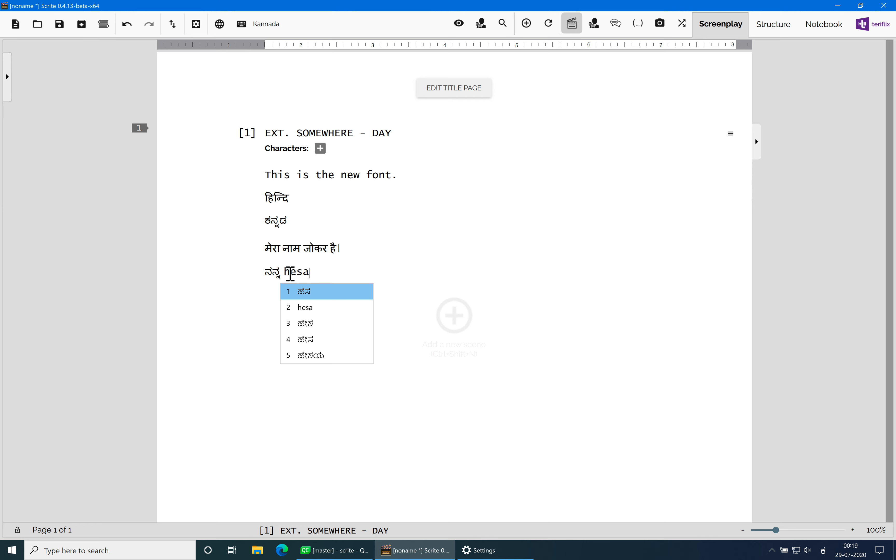
pyautogui.write('ru prashanth.')
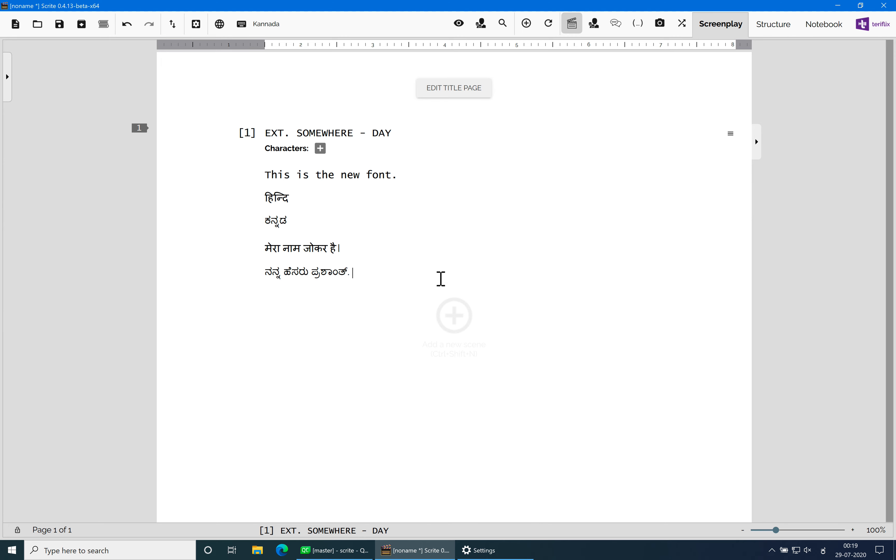
# - Delete all of the text in scene 1, leaving its heading in place
pyautogui.moveTo(376, 268); pyautogui.dragTo(270, 182)
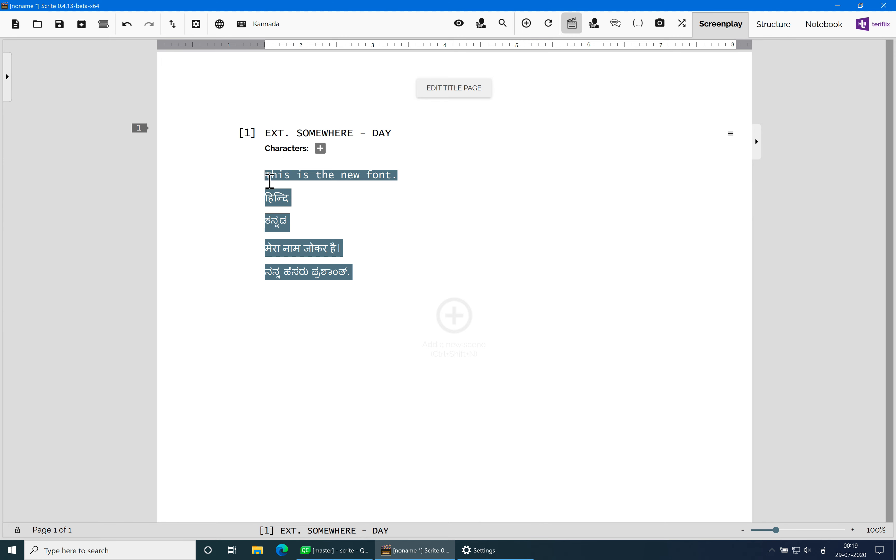
pyautogui.press('BackSpace')
# - Set the language of Dialogue paragraphs to Kannada in the formatting rules
pyautogui.click(198, 29)
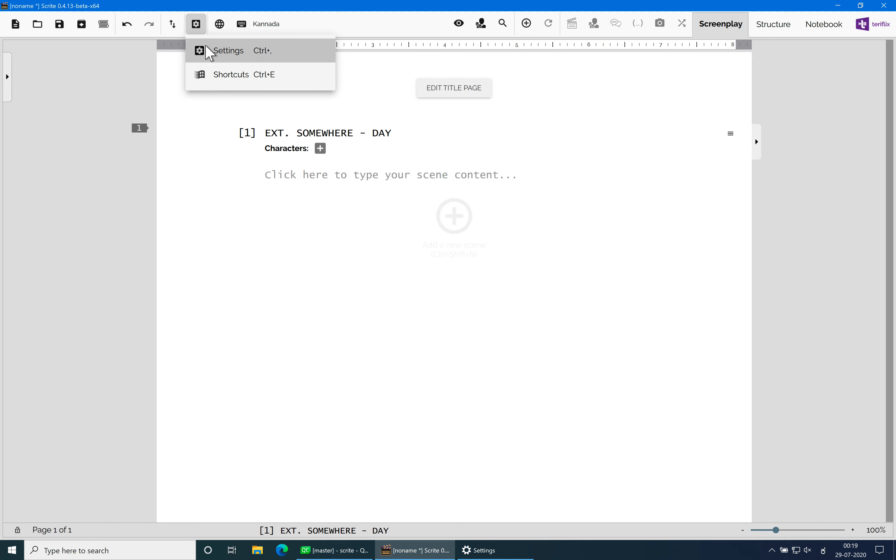
pyautogui.click(210, 52)
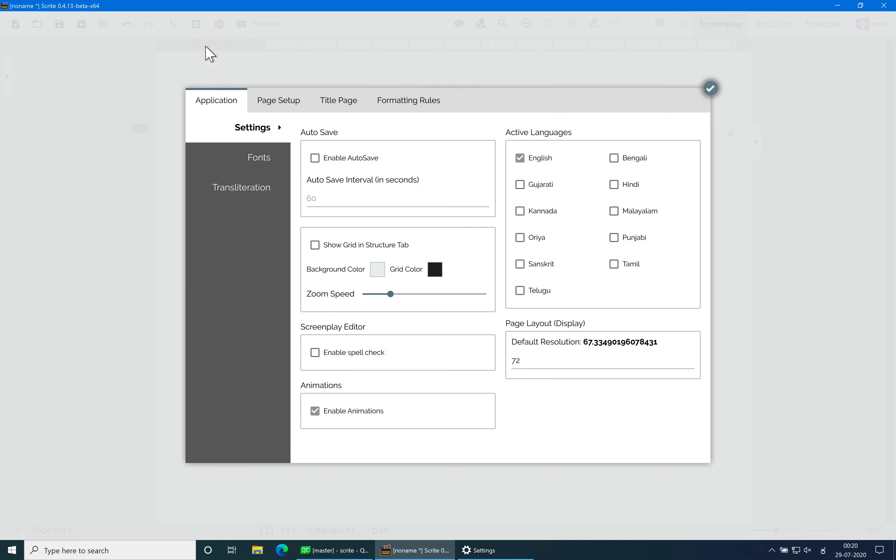
pyautogui.click(389, 108)
pyautogui.click(274, 224)
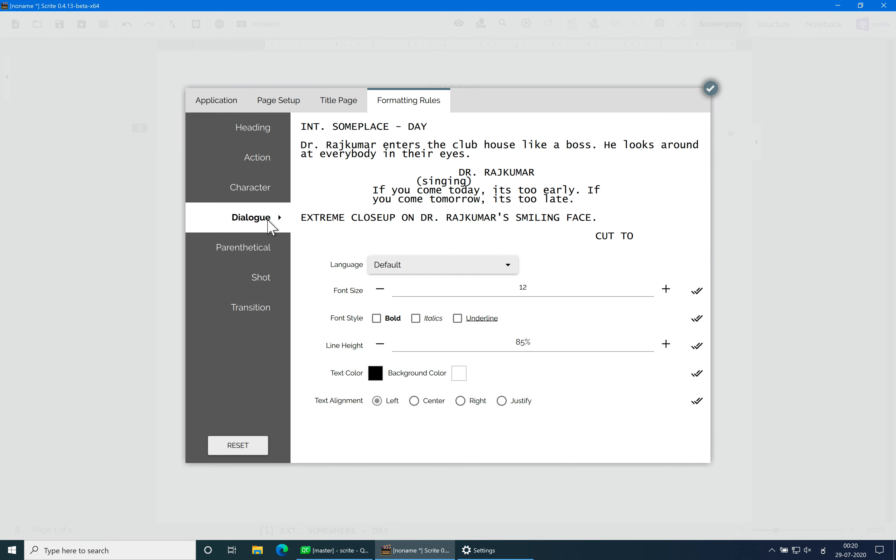
pyautogui.click(408, 256)
pyautogui.click(410, 379)
pyautogui.click(710, 89)
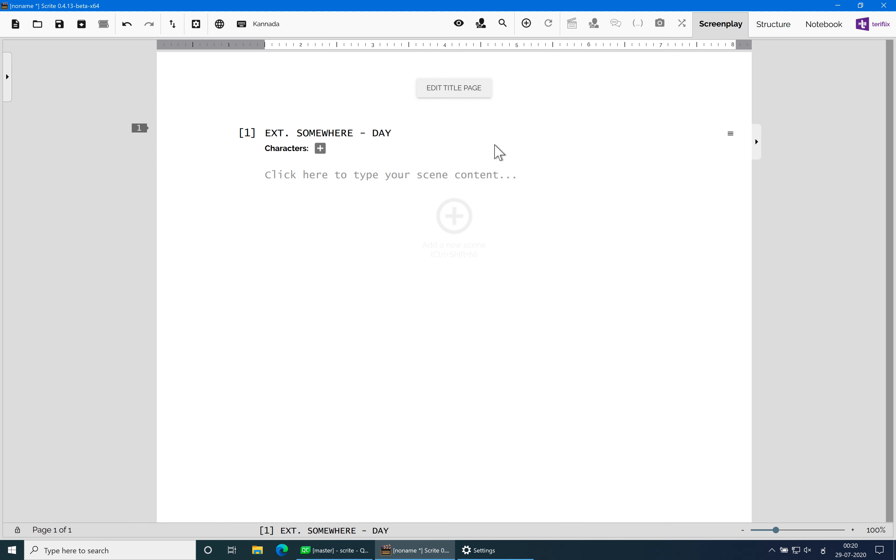
# - Set the typing language to English and write the action line "This is a scene action text." in the empty scene
pyautogui.click(421, 184)
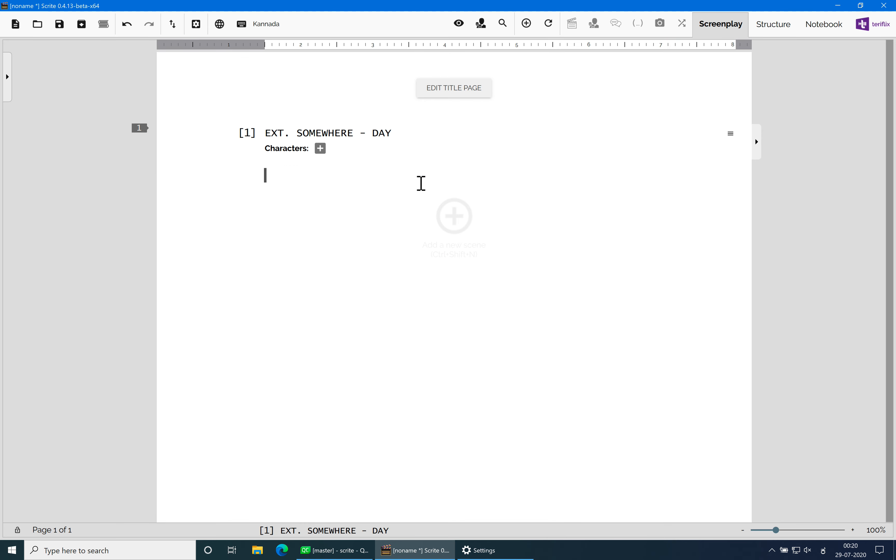
pyautogui.click(221, 25)
pyautogui.click(236, 50)
pyautogui.click(310, 174)
pyautogui.write('This is a')
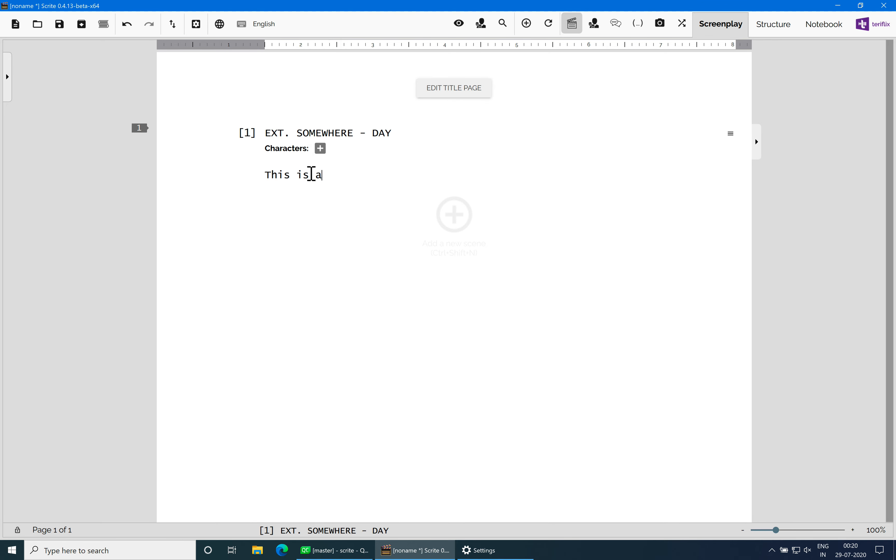
pyautogui.write('ene action text.')
# - Add the first character's name in capitals below the action line, with the Kannada dialogue "ನಿನ್ನ ಹೆಸರು ಯೇನು?"
pyautogui.press('Return')
pyautogui.press('Tab')
pyautogui.write('ARJ')
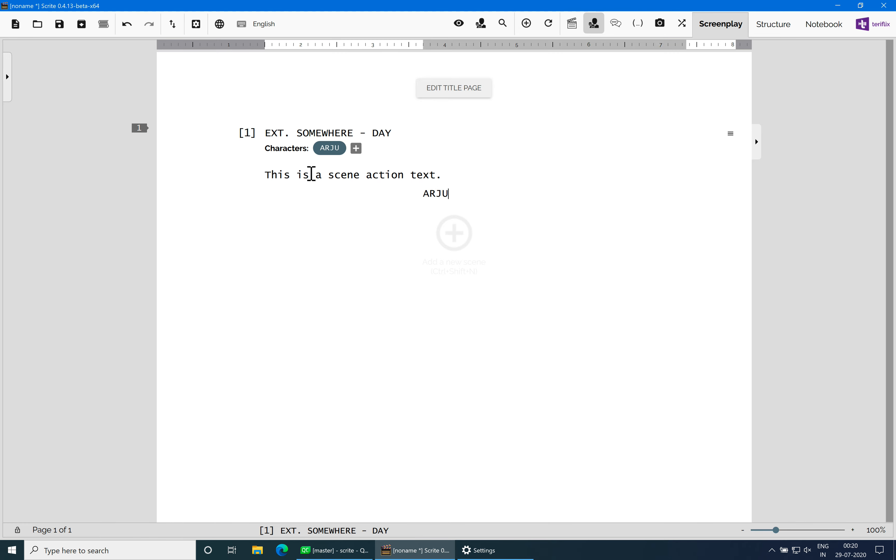
pyautogui.write('UN')
pyautogui.press('Return')
pyautogui.hotkey('alt', 'k')
pyautogui.write('ninna hesaru en')
pyautogui.press('BackSpace')
pyautogui.press('BackSpace')
pyautogui.write('yenu?')
pyautogui.press('Return')
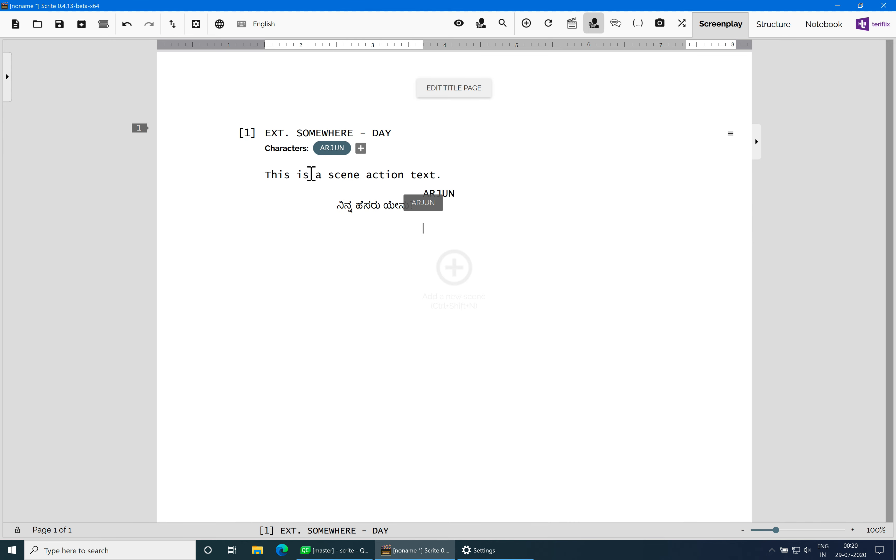
# - Add a second character's name and the Kannada dialogue "ನನ್ನ ಹೆಸರು" ending with that character's own name and a full stop
pyautogui.write('RAMESH')
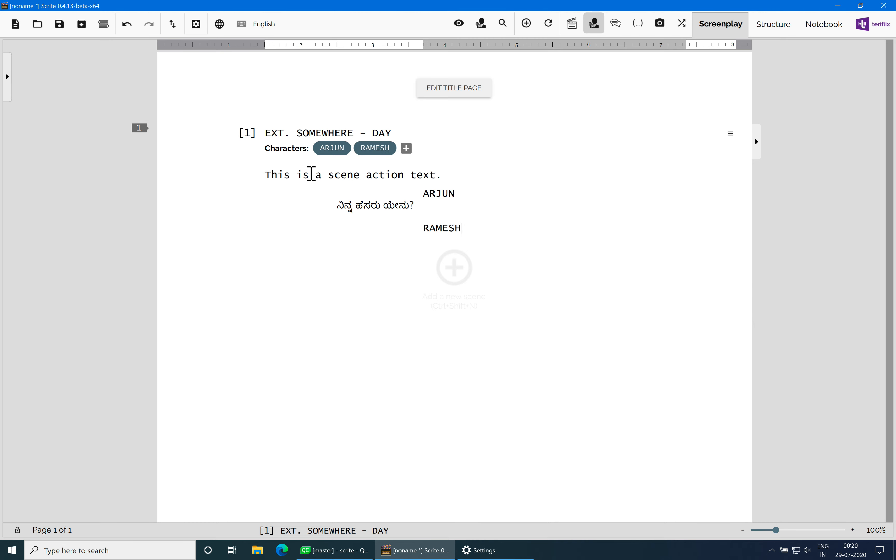
pyautogui.press('Return')
pyautogui.hotkey('alt', 'k')
pyautogui.write('nanna hesarayalu')
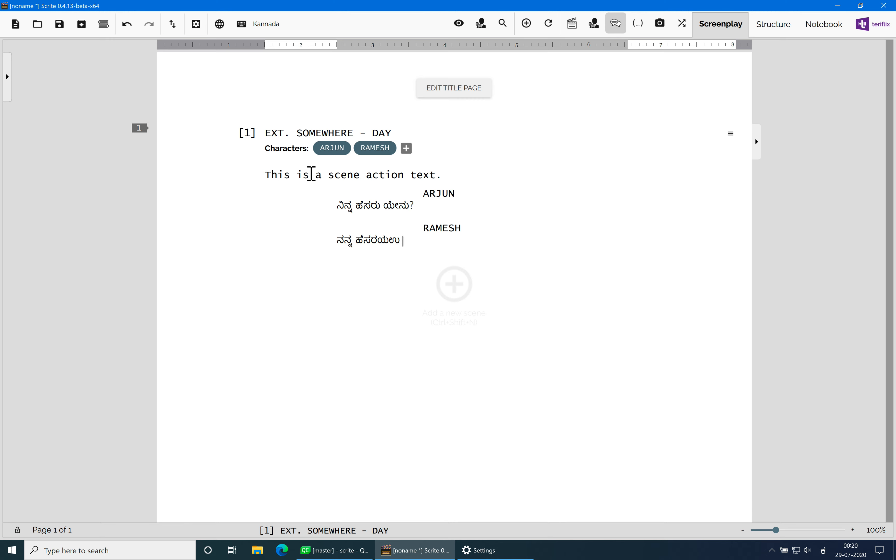
pyautogui.press('BackSpace')
pyautogui.press('BackSpace')
pyautogui.press('BackSpace')
pyautogui.press('BackSpace')
pyautogui.press('BackSpace')
pyautogui.write('esaru ramesh.')
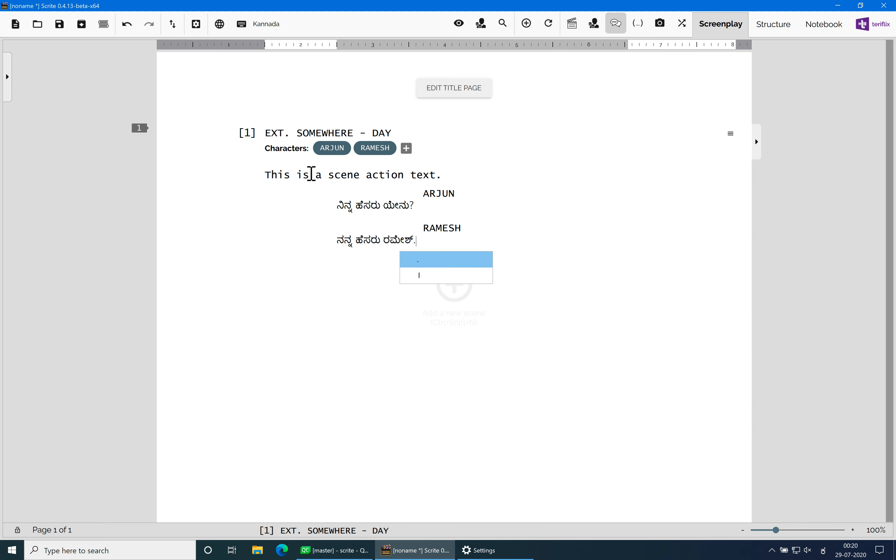